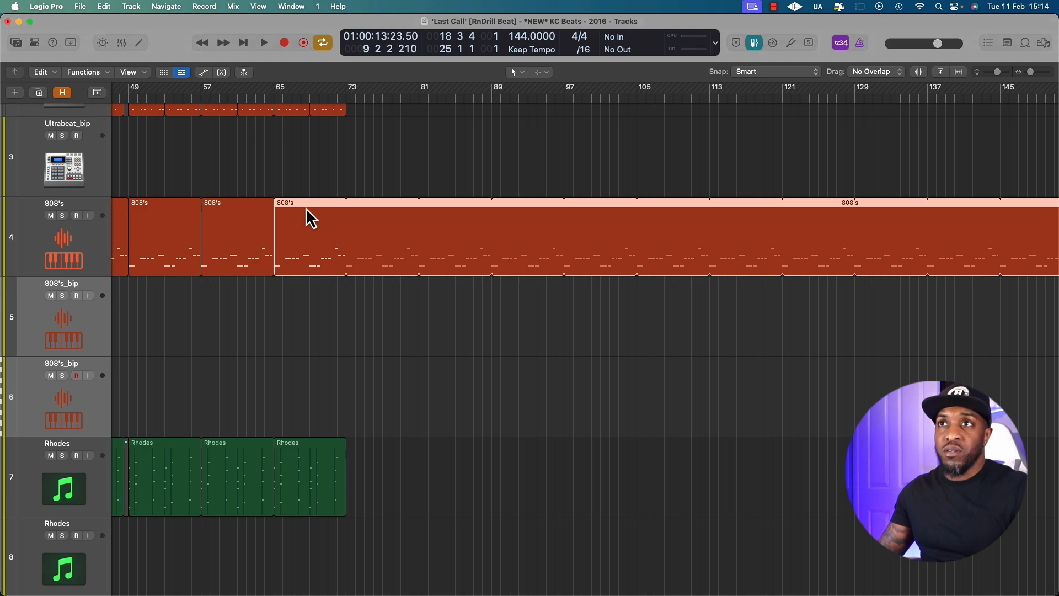
Open the looped 808's region at bar 65 in the Piano Roll, select its notes and toggle looping.
double_click(306, 207)
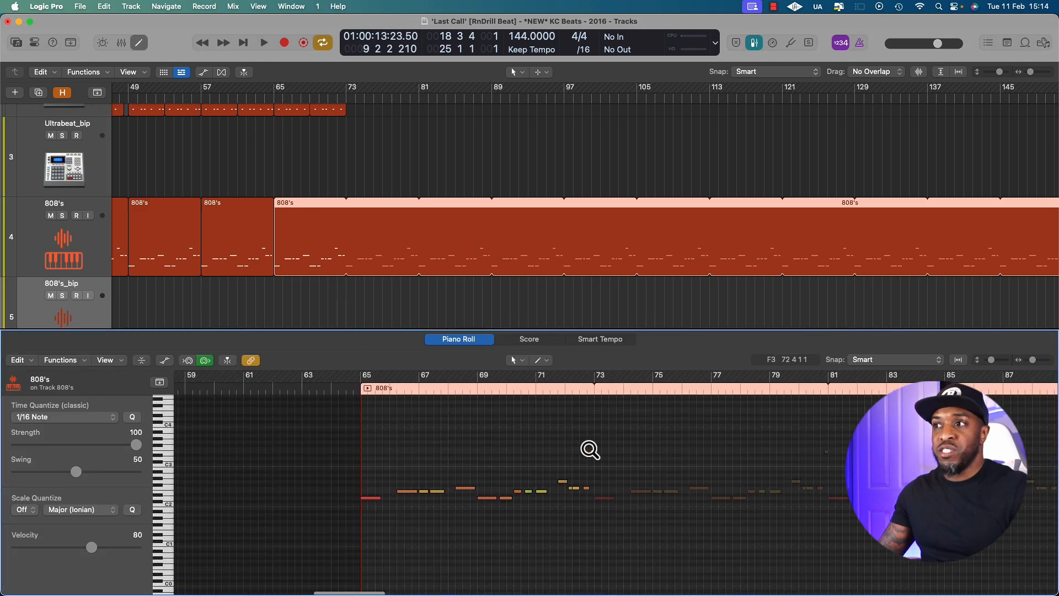
scroll(590, 450, "down", 5)
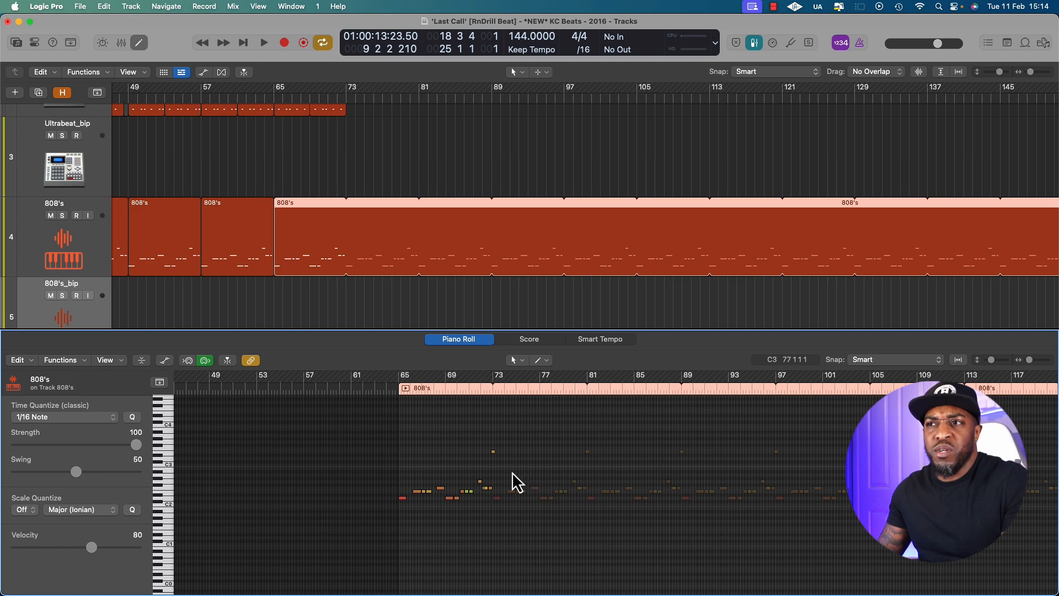
left_click_drag(408, 428, 491, 520)
key("l")
scroll(507, 203, "up", 3)
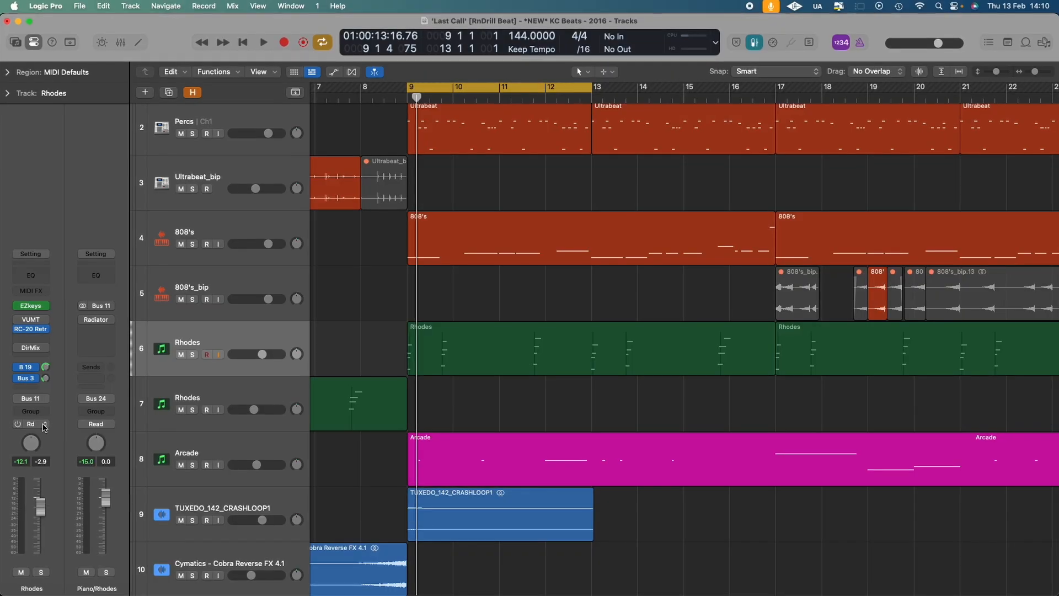
Set the Rhodes track on track 6 to Latch mode and record a volume fader move to about -4.6 dB during playback.
left_click(29, 425)
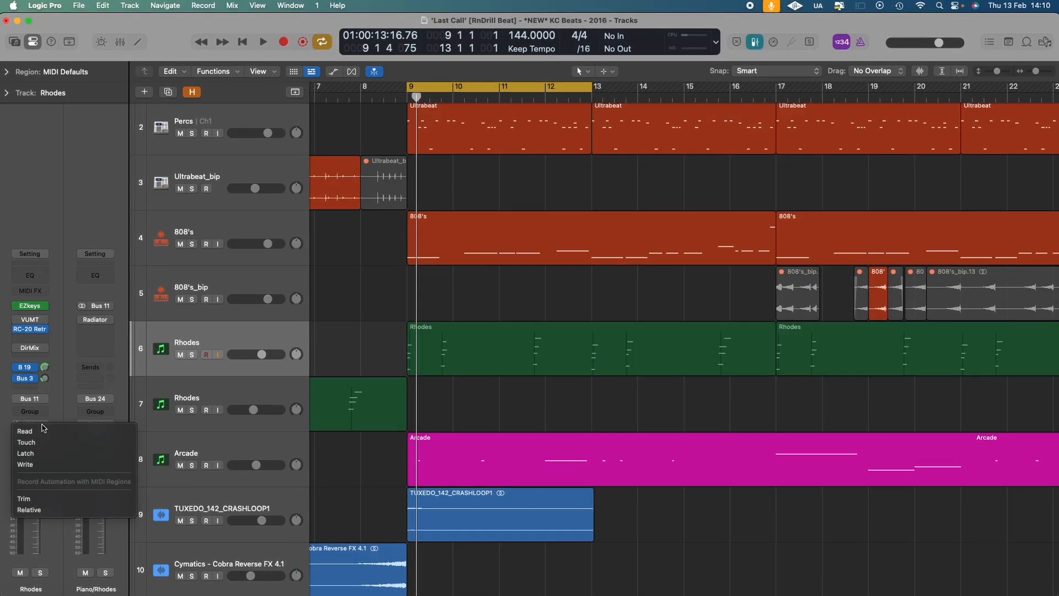
left_click(33, 452)
key("space")
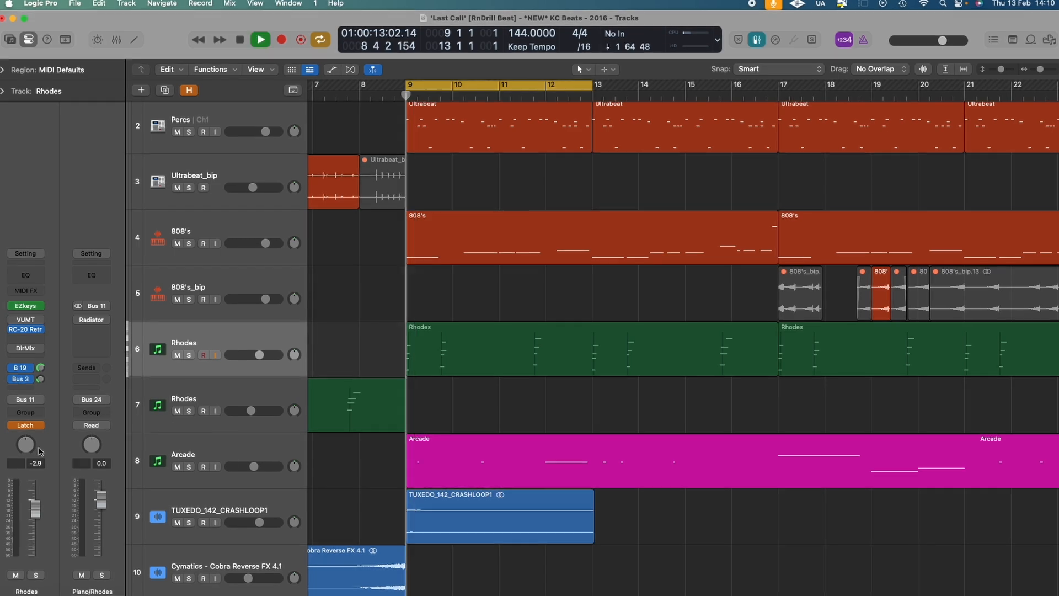
key("a")
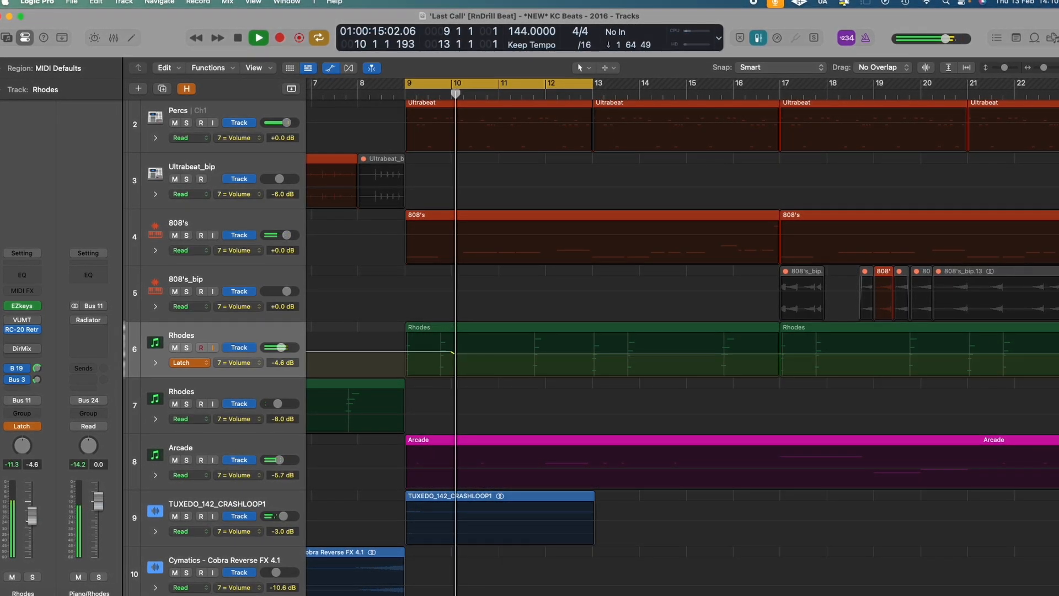
left_click_drag(32, 516, 32, 519)
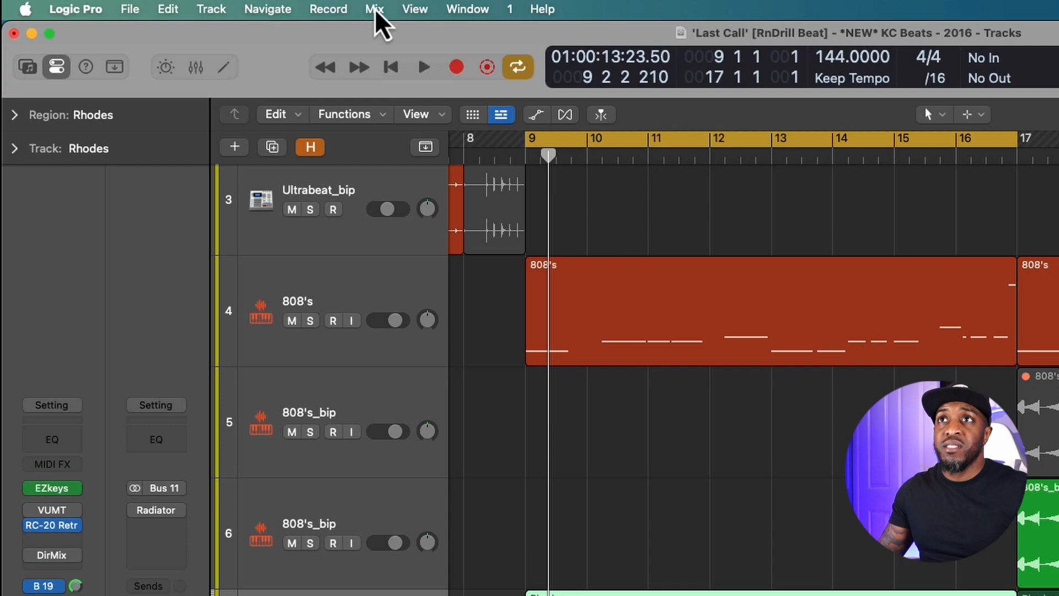
Show the automation lanes for all tracks in the Tracks area.
left_click(375, 8)
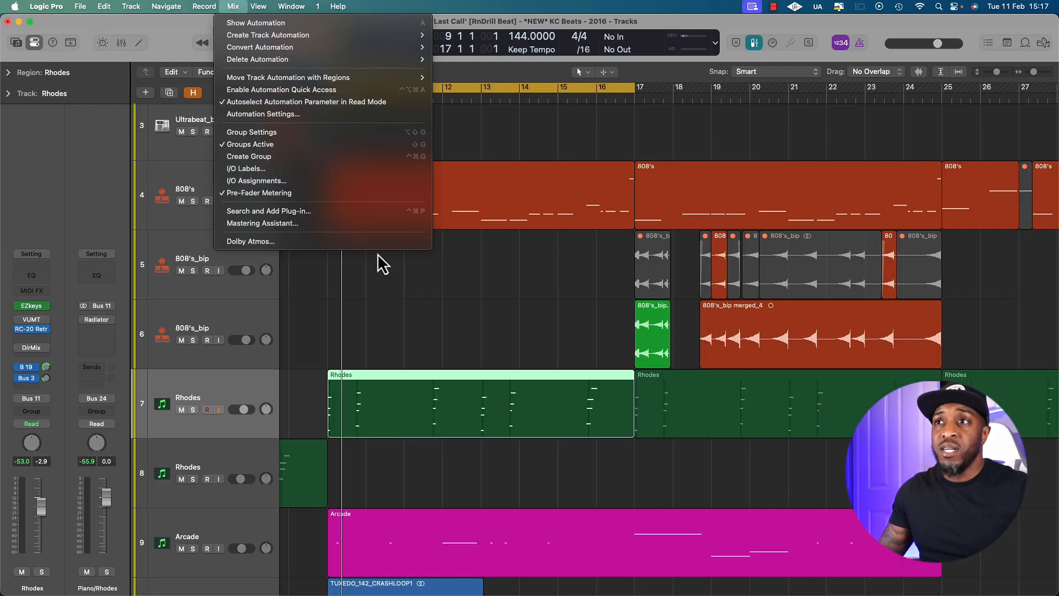
left_click(646, 454)
key("a")
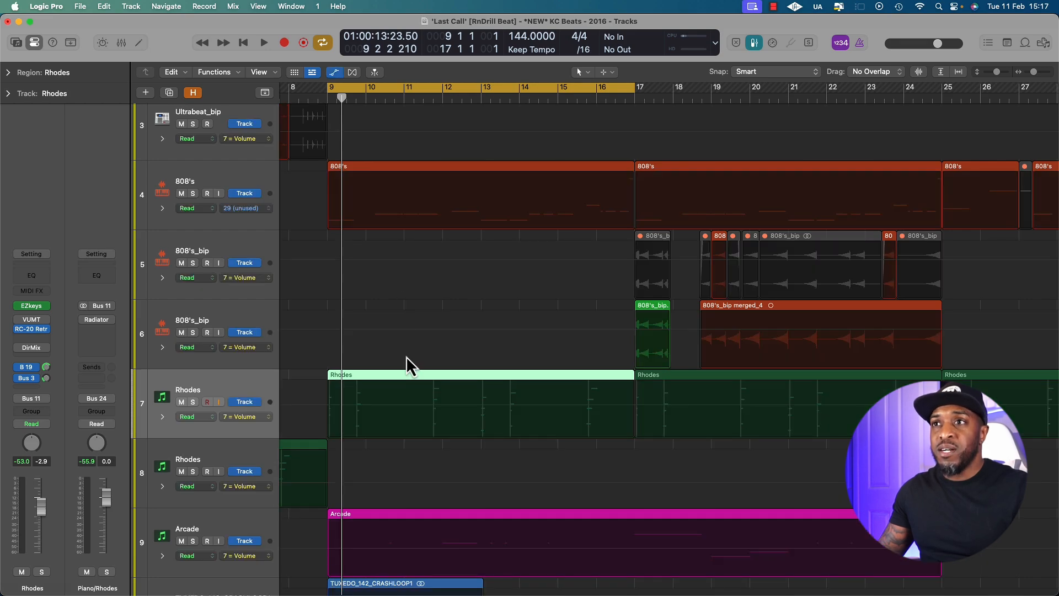
key("a")
scroll(409, 337, "down", 1)
key("a")
Display the Bus 3 send (far vrb) as the automation parameter on the Rhodes track 7.
scroll(407, 339, "up", 3)
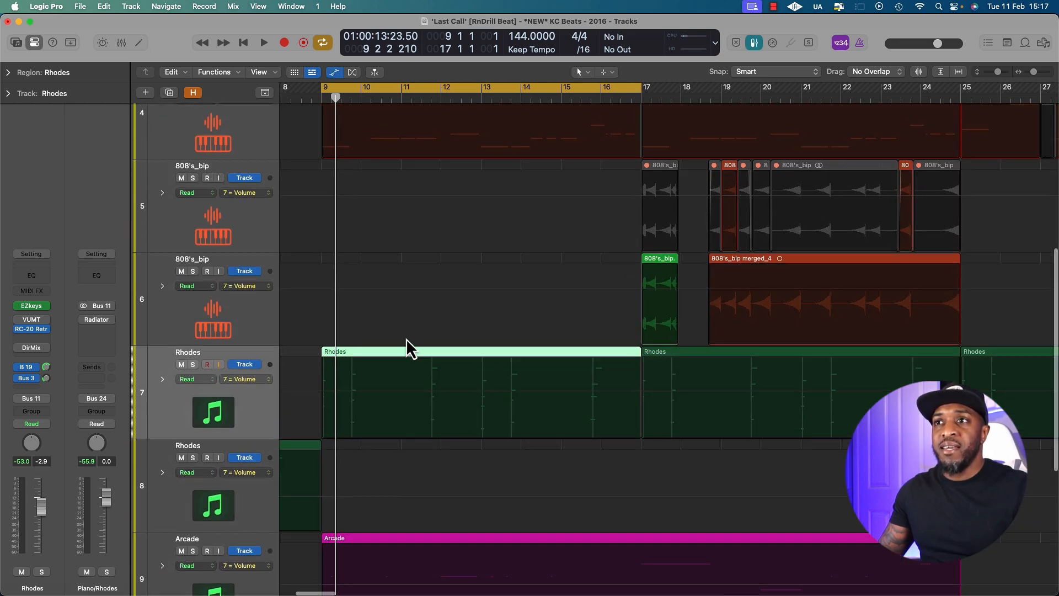
scroll(405, 340, "up", 3)
scroll(405, 340, "down", 4)
scroll(405, 340, "left", 2)
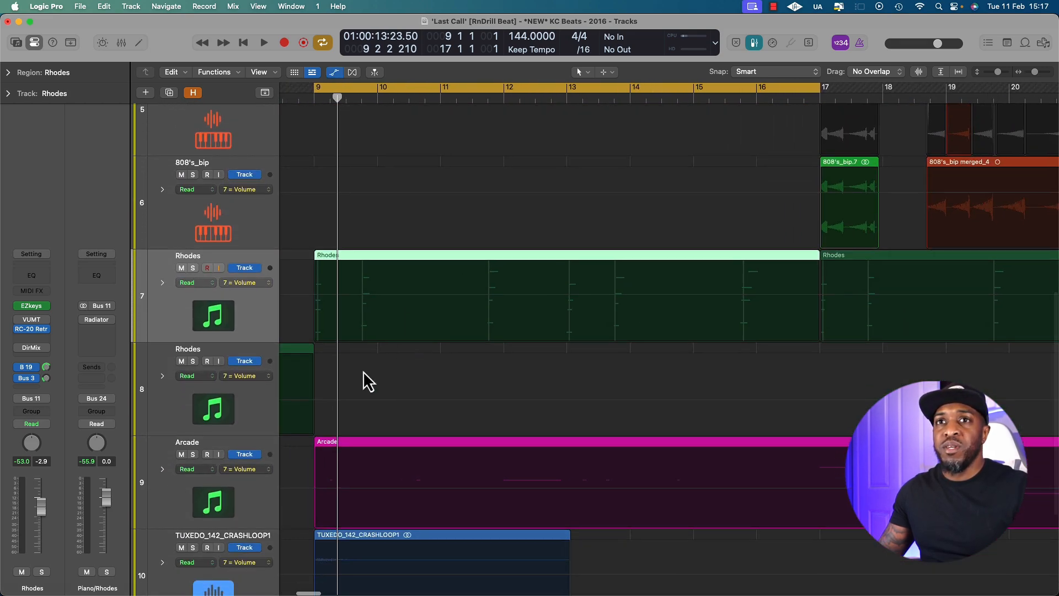
left_click(46, 380)
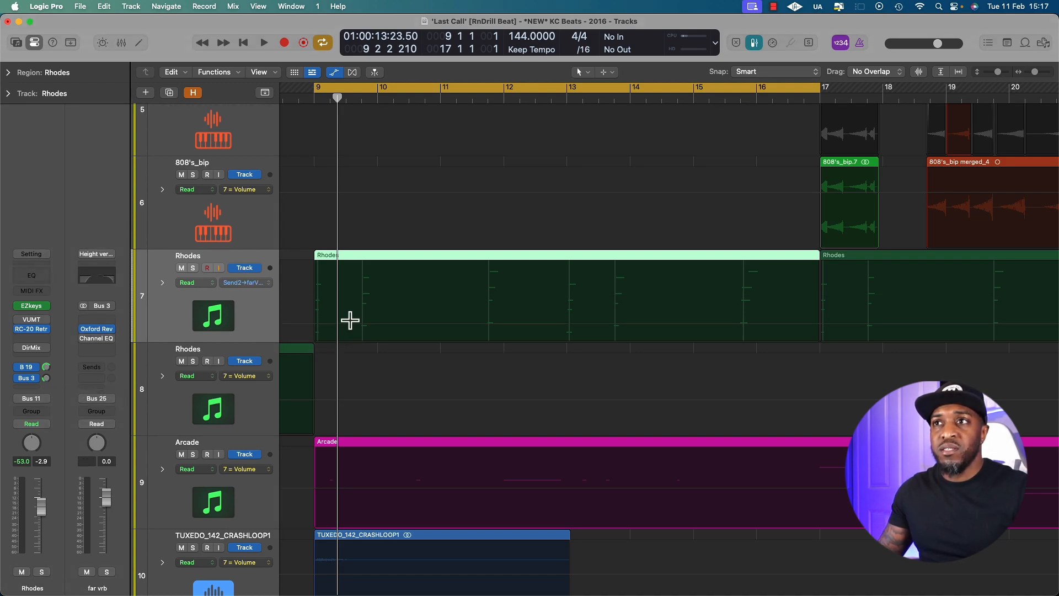
Try raising the far vrb send automation to -7.2 dB over a short section around bar 10 of the Rhodes region and audition it.
left_click_drag(361, 314, 398, 306)
key("space")
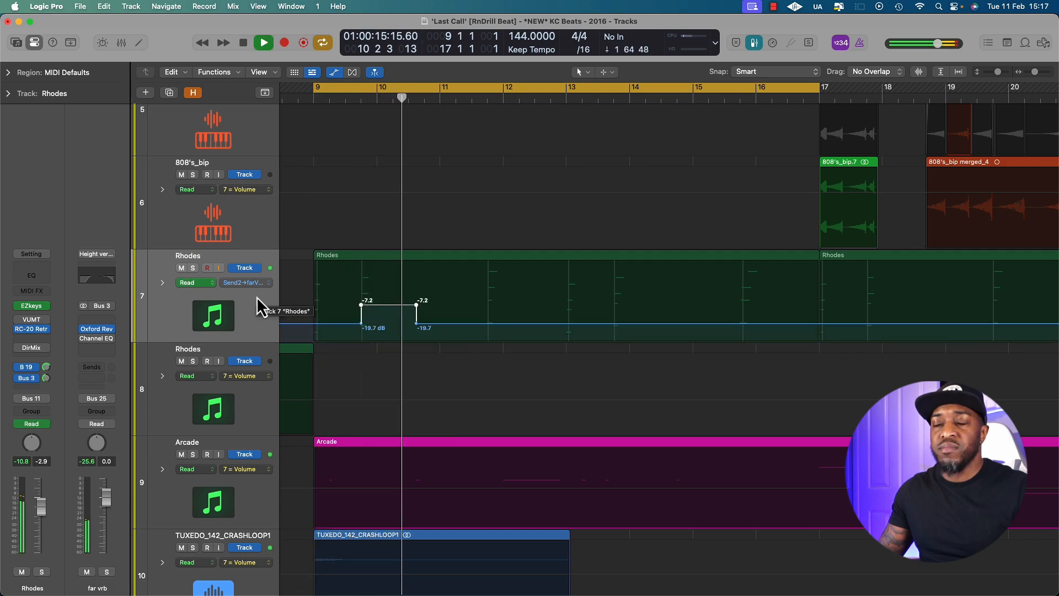
key("space")
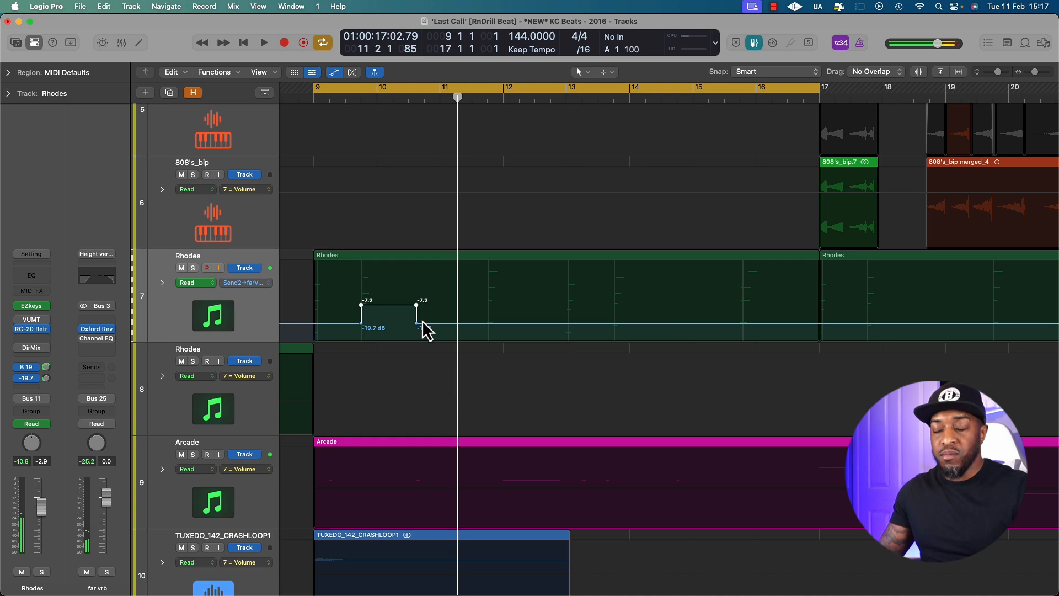
key("super+z")
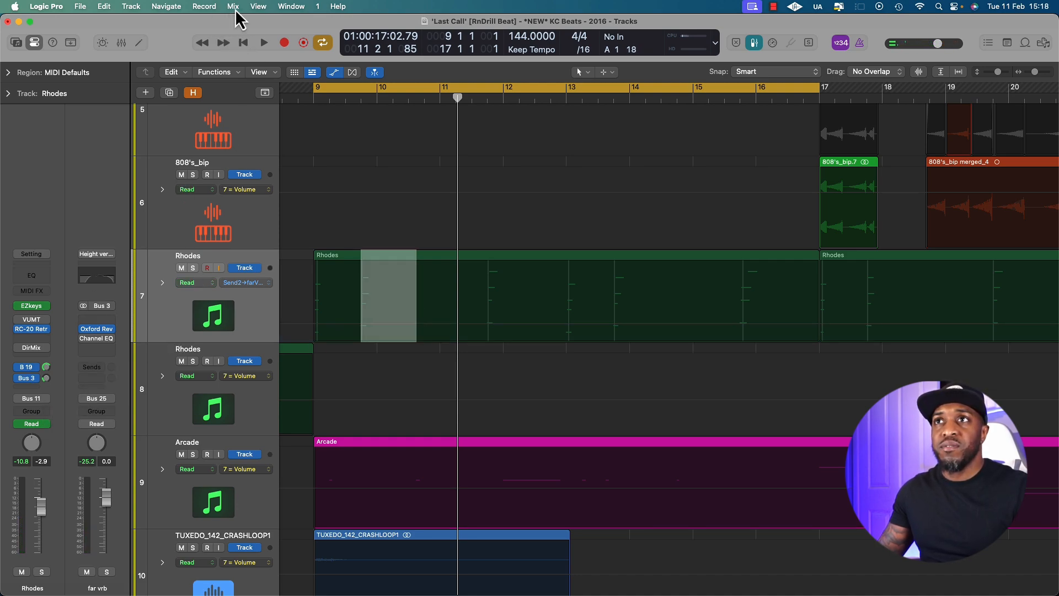
left_click(46, 368)
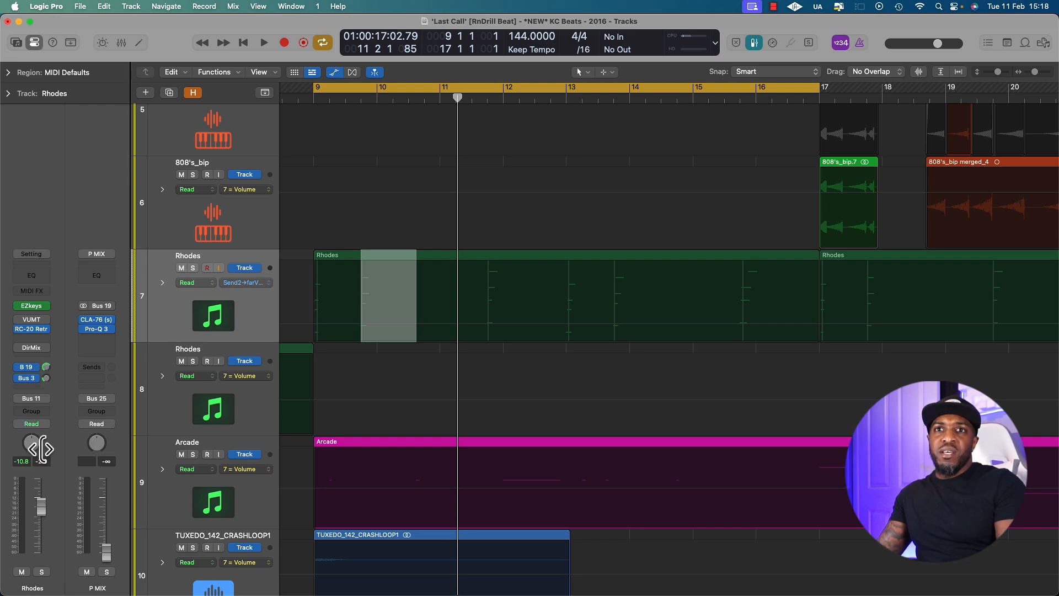
left_click(43, 426)
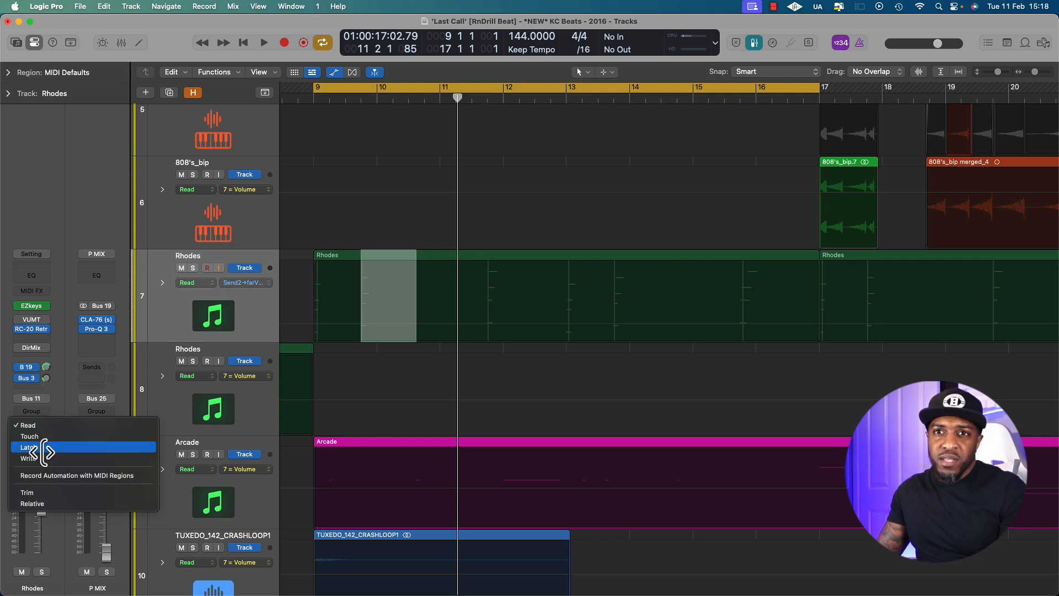
left_click(44, 448)
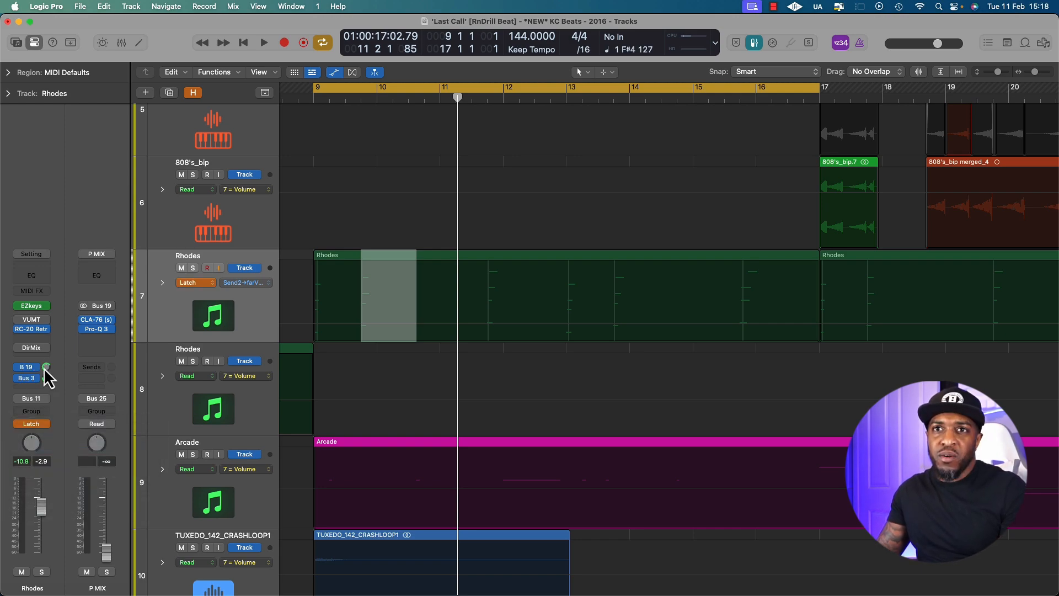
left_click(46, 425)
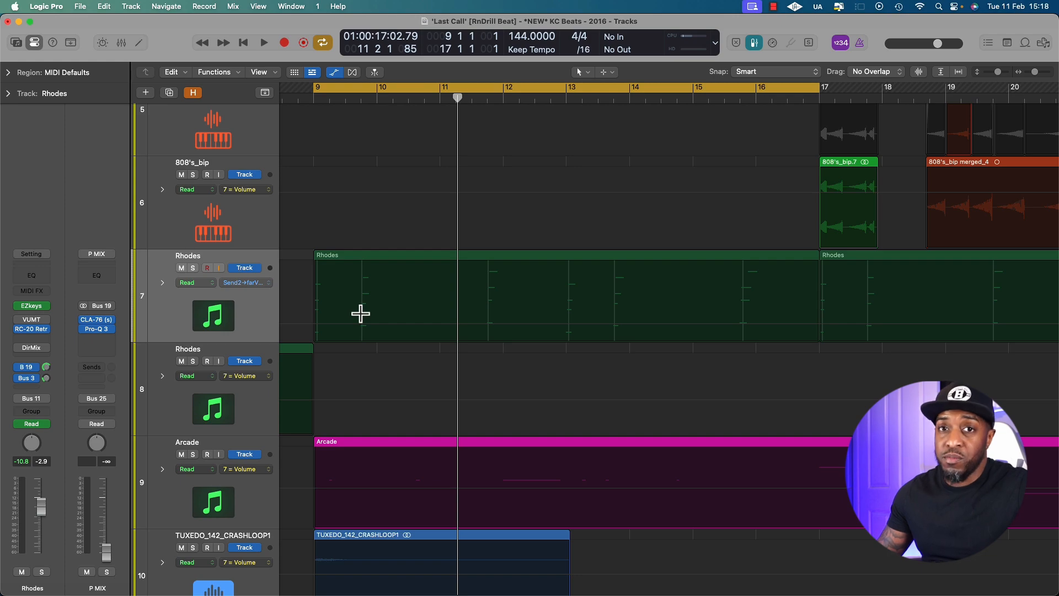
Review the secondary tool options and try switching between the Marquee and Pointer tools on the Rhodes track.
left_click(609, 73)
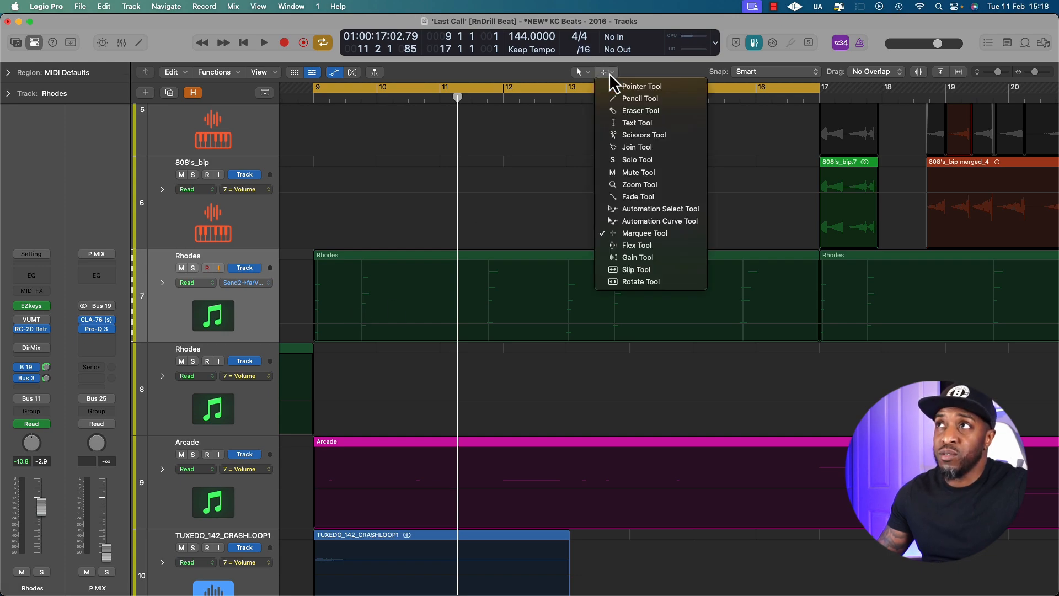
left_click(557, 75)
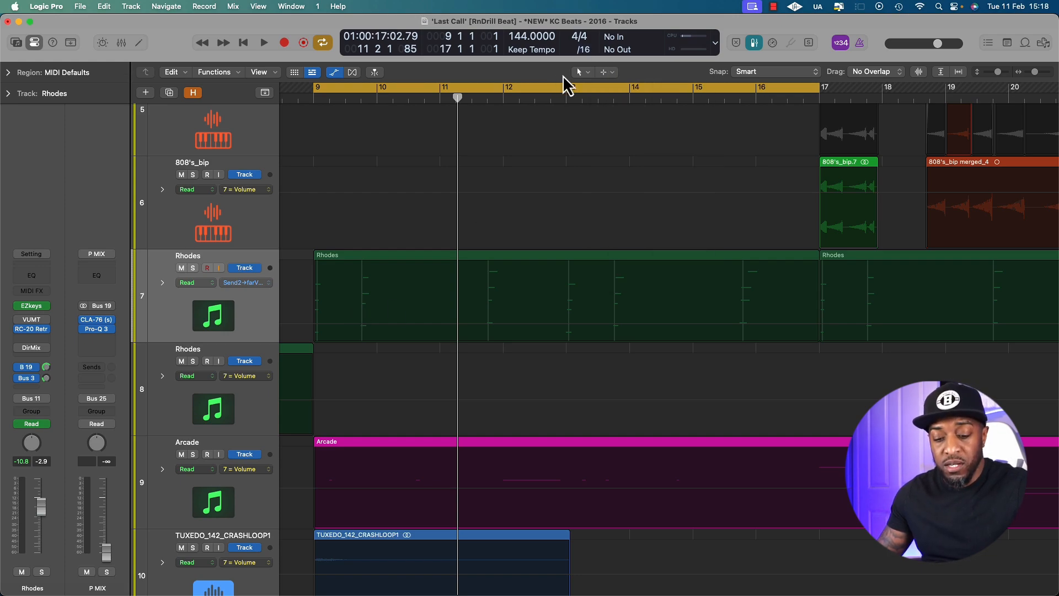
left_click_drag(361, 284, 394, 283)
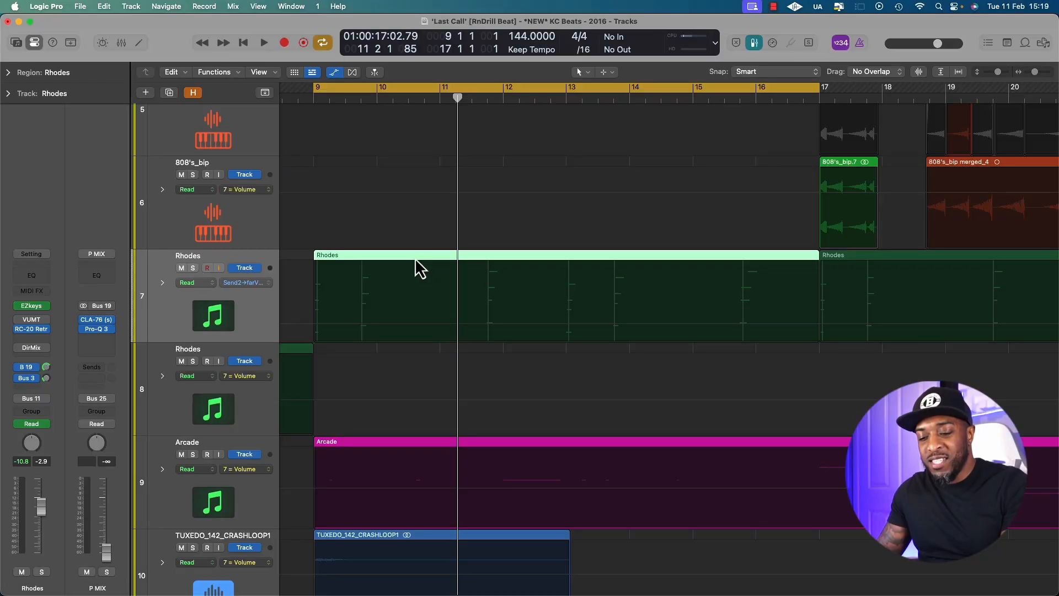
key("t")
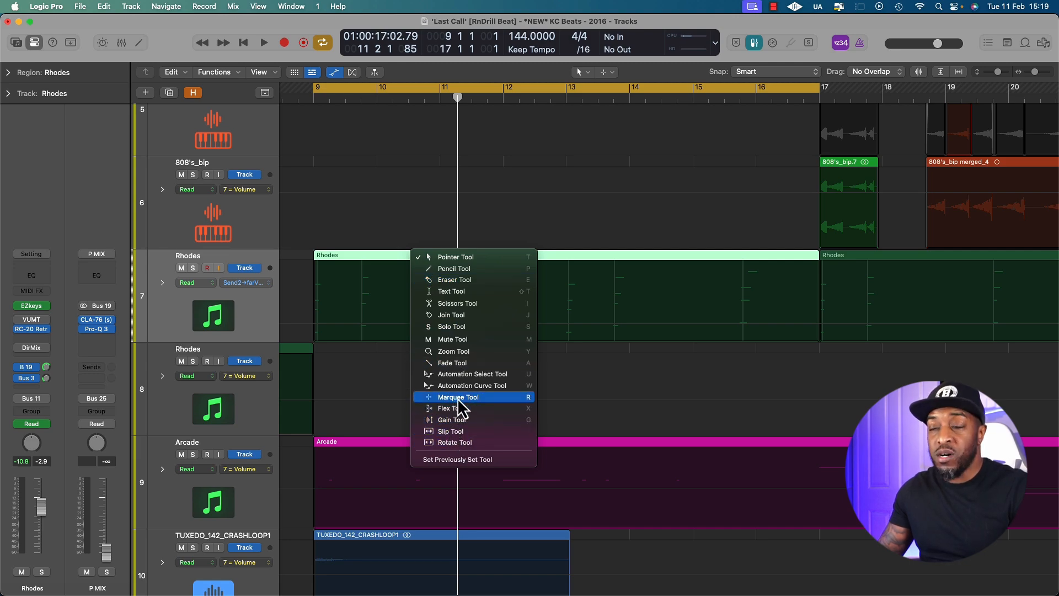
key("Escape")
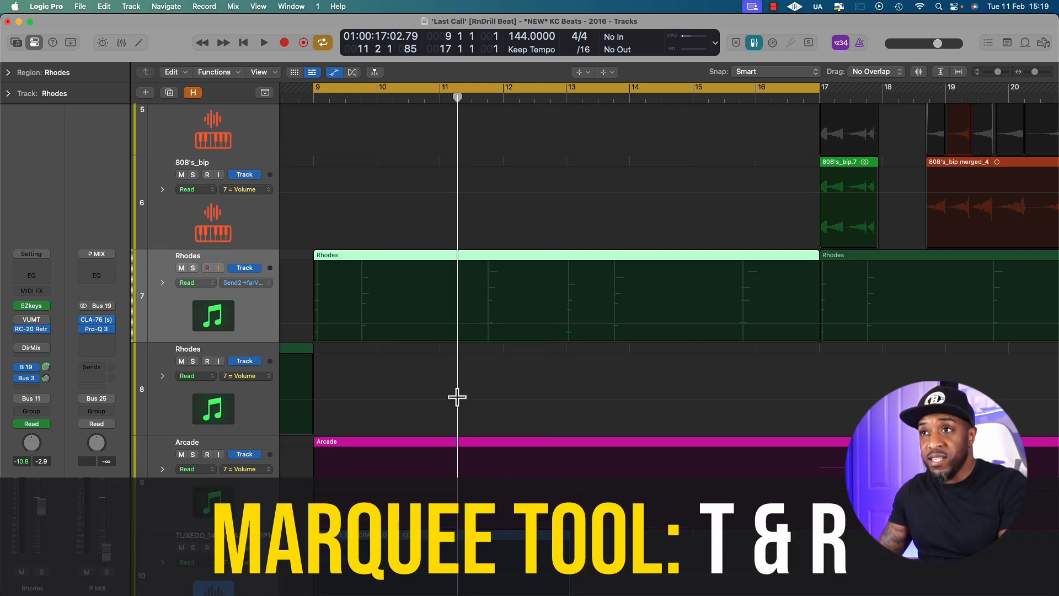
key("t")
key("t")
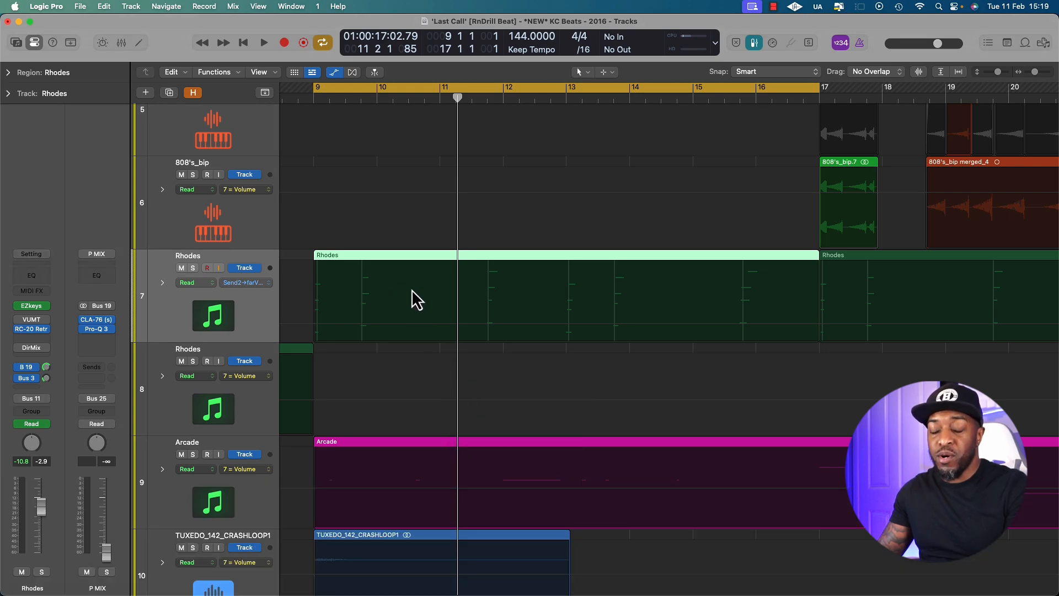
With the Marquee tool, raise the Rhodes far vrb send automation to about -10.8 dB over the second chord, between bars 9 and 11.
key("t")
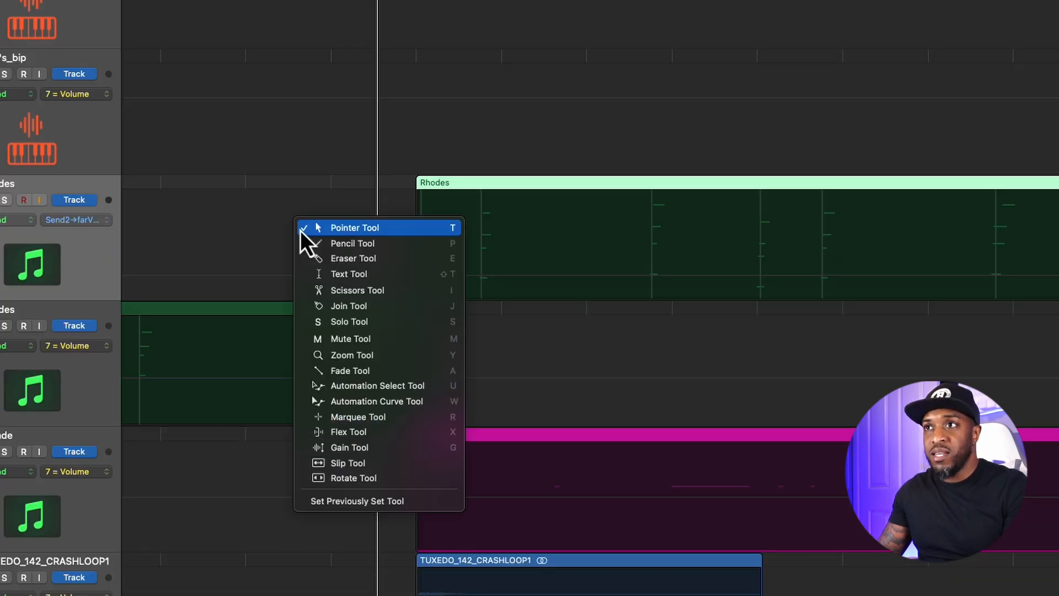
key("r")
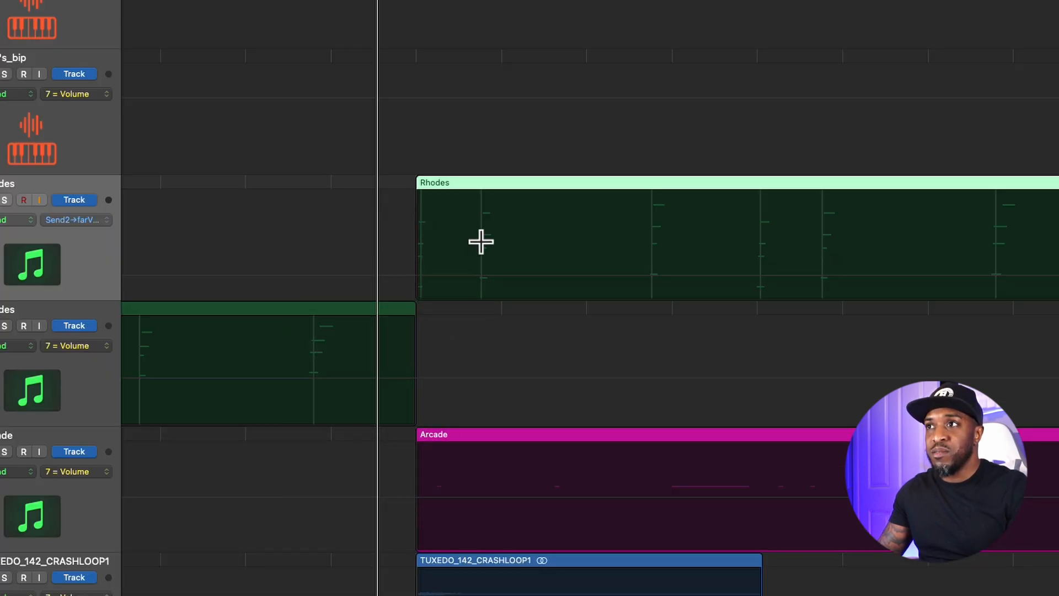
left_click_drag(480, 241, 526, 258)
key("a")
Try raising the Rhodes send automation to -7.0 dB at bar 13 and adding individual automation points further along the line.
left_click_drag(757, 258, 778, 250)
left_click(864, 277)
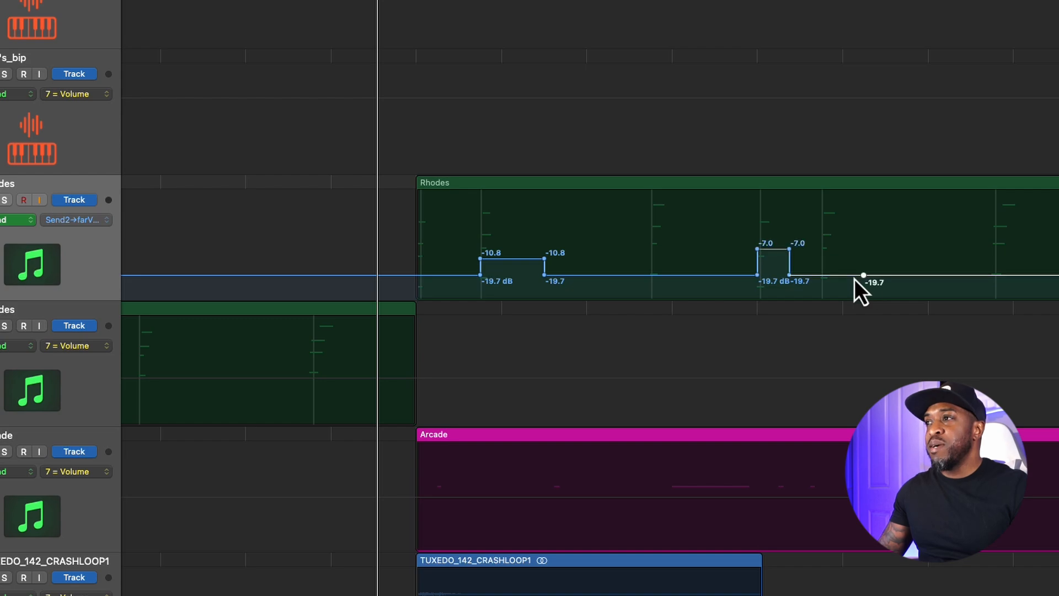
left_click(876, 278)
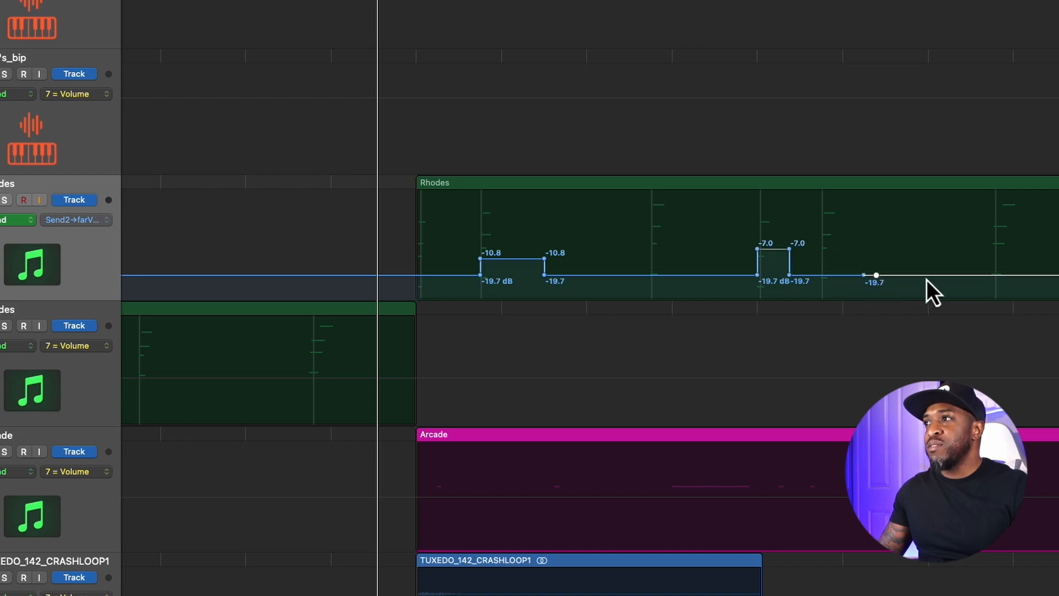
left_click(927, 279)
left_click(947, 279)
left_click_drag(910, 279, 908, 270)
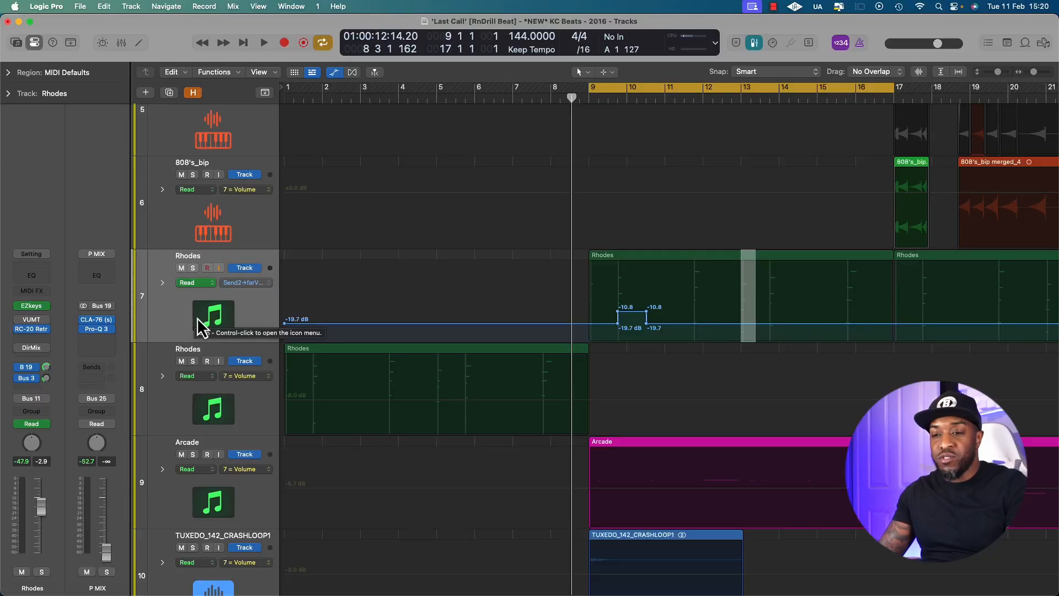
Hide the track automation and lower the clip gain of the TUXEDO_142_CRASHLOOP1 region with the Gain tool.
left_click(348, 326)
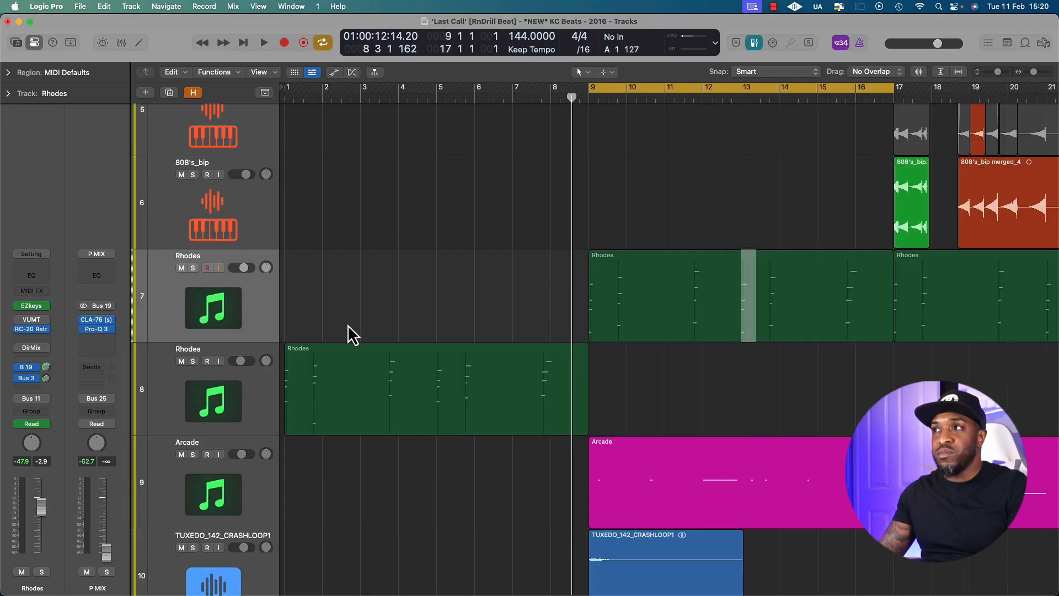
scroll(532, 320, "up", 5)
scroll(533, 320, "down", 5)
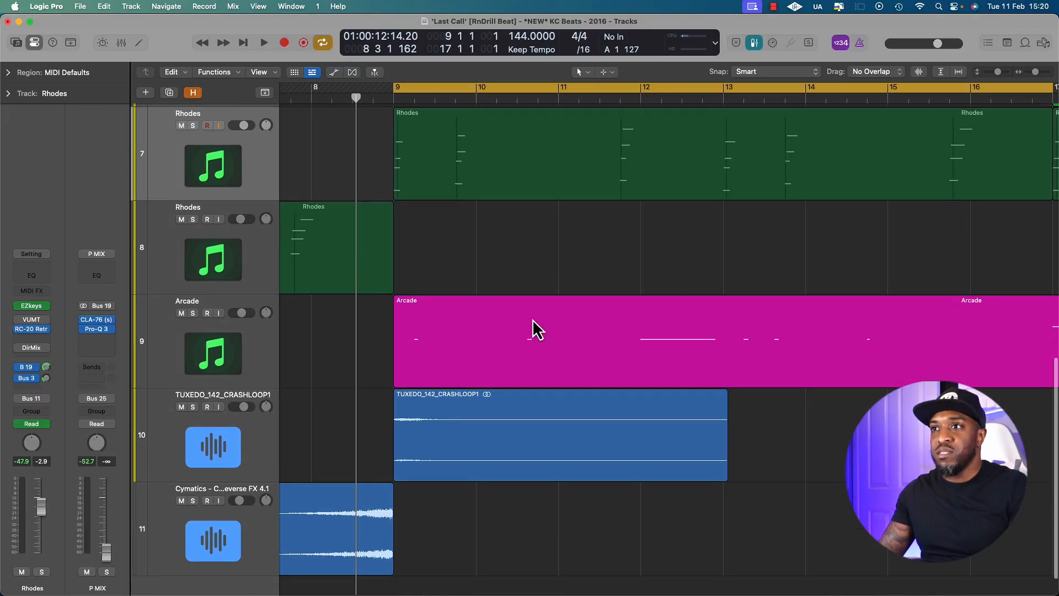
scroll(533, 320, "down", 1)
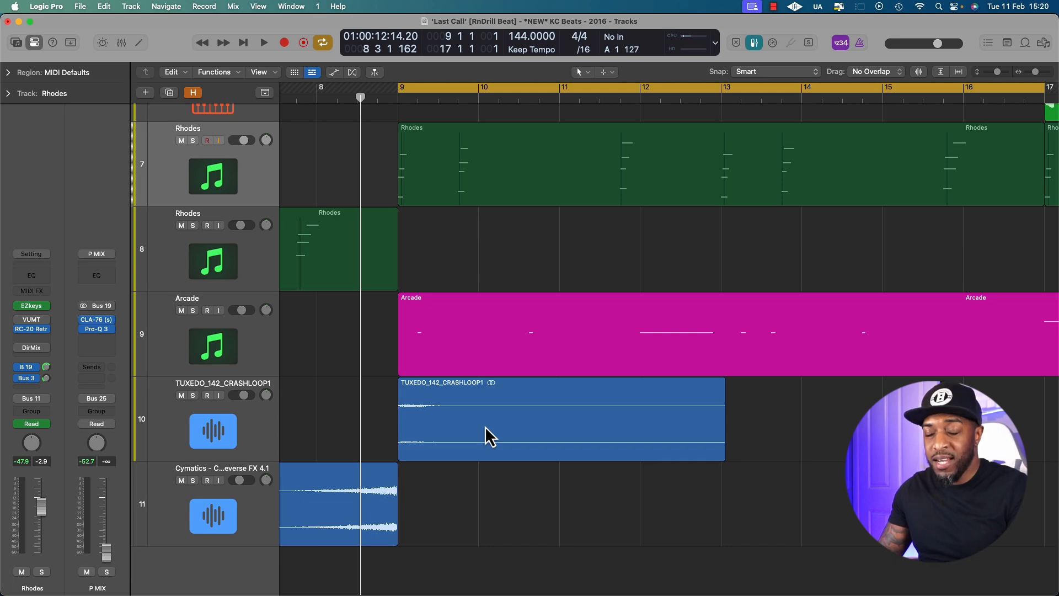
scroll(485, 426, "up", 3)
key("t")
key("t")
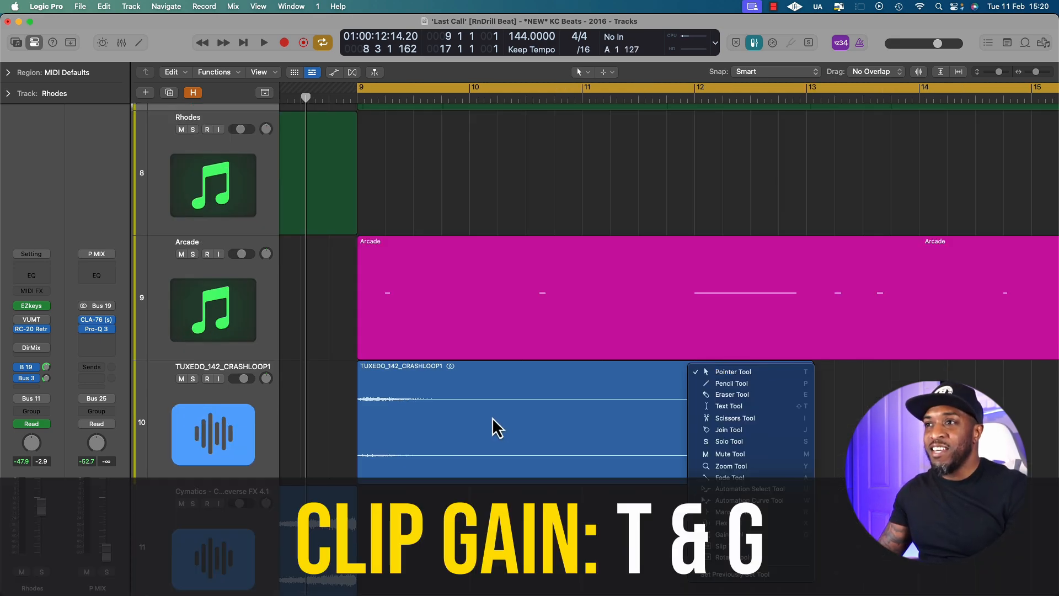
key("g")
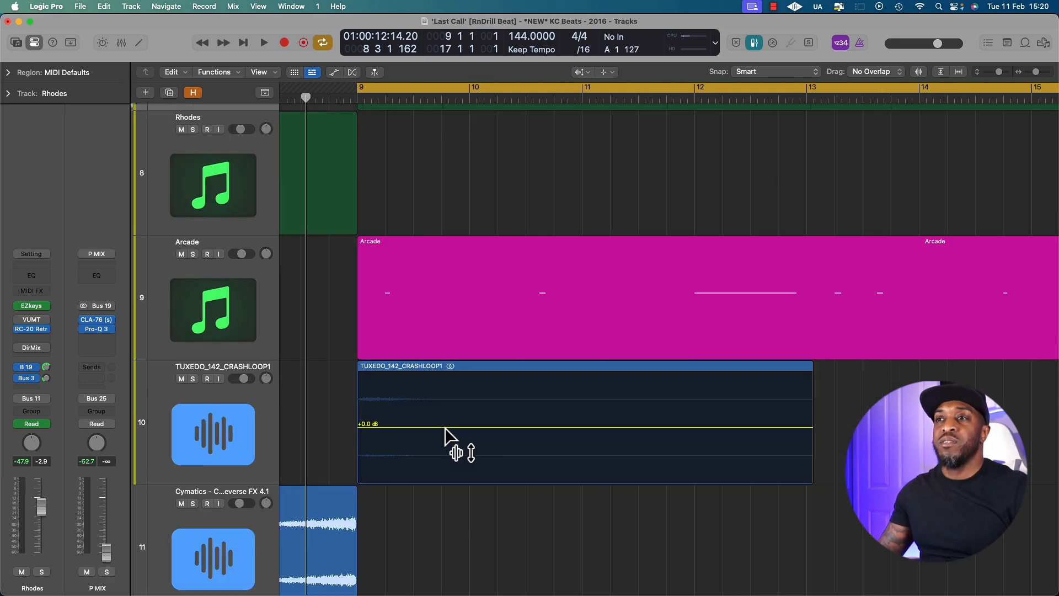
left_click_drag(445, 427, 441, 466)
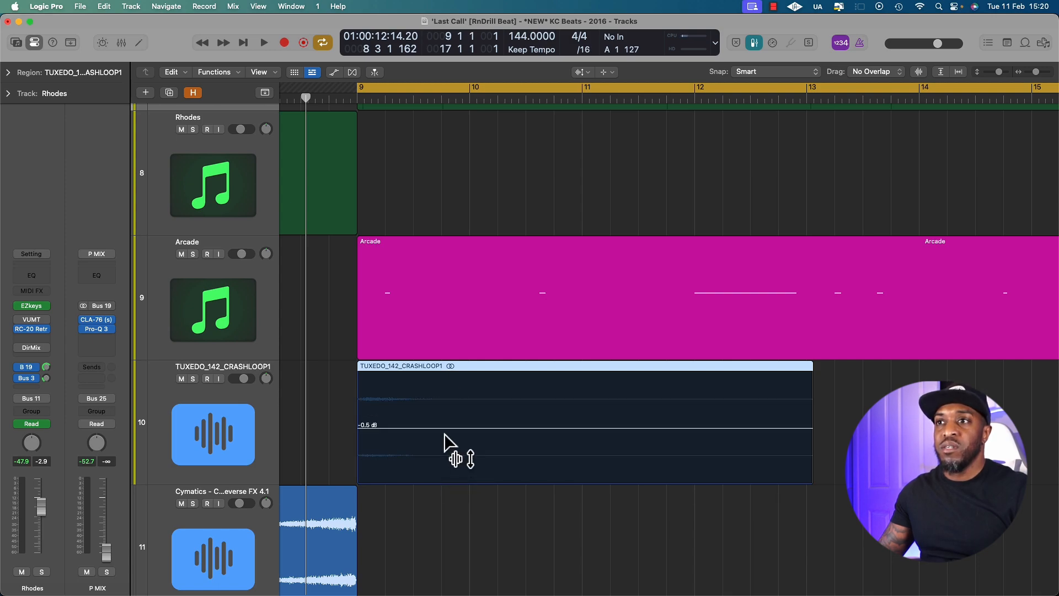
scroll(416, 442, "up", 5)
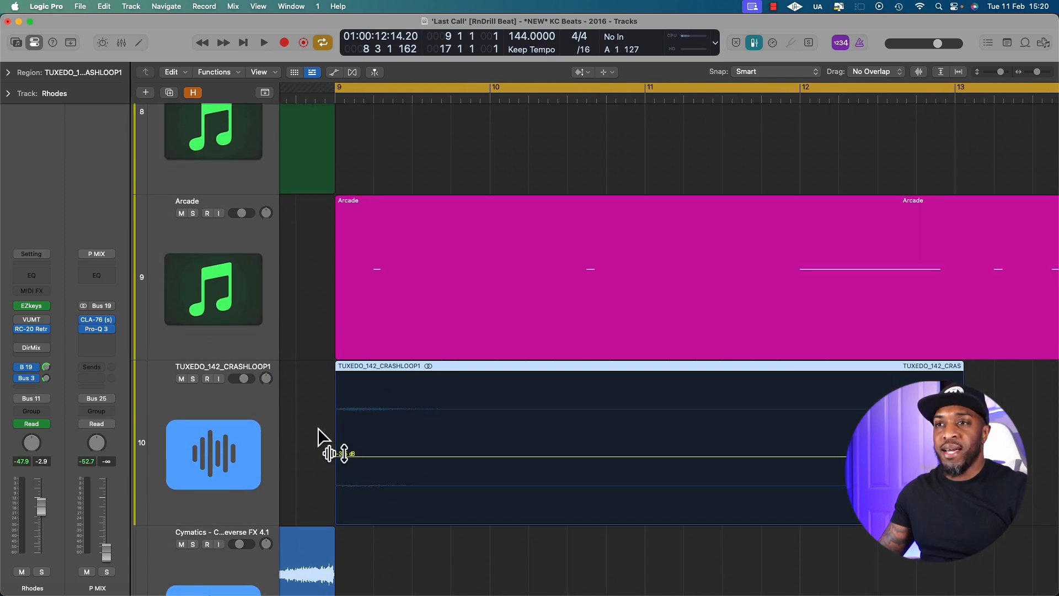
key("space")
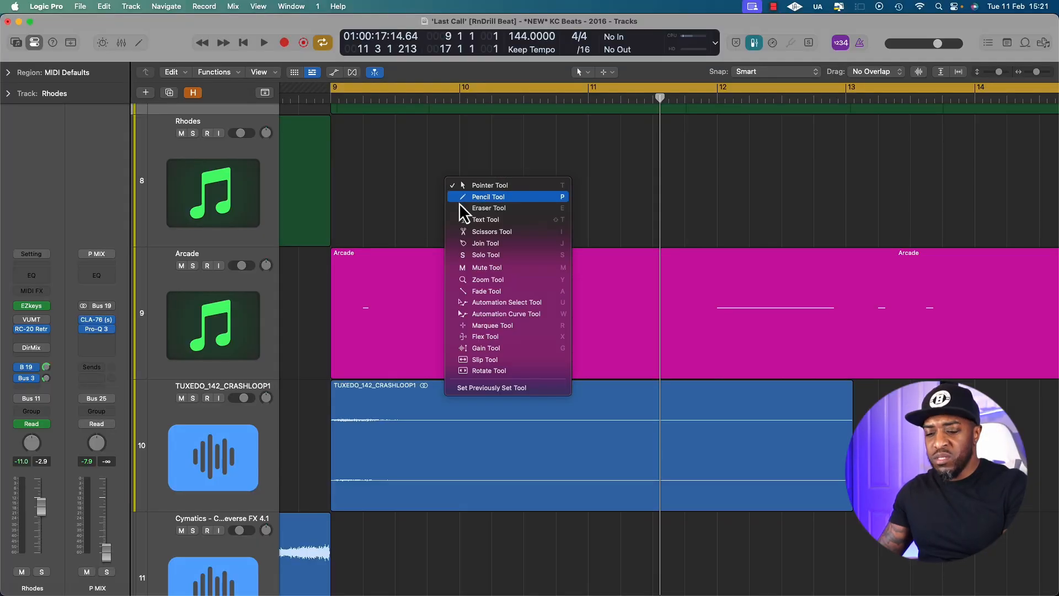
Try the Scissors tool and the Fade tool at the start of the TUXEDO_142_CRASHLOOP1 region, and return to the Pointer tool.
key("i")
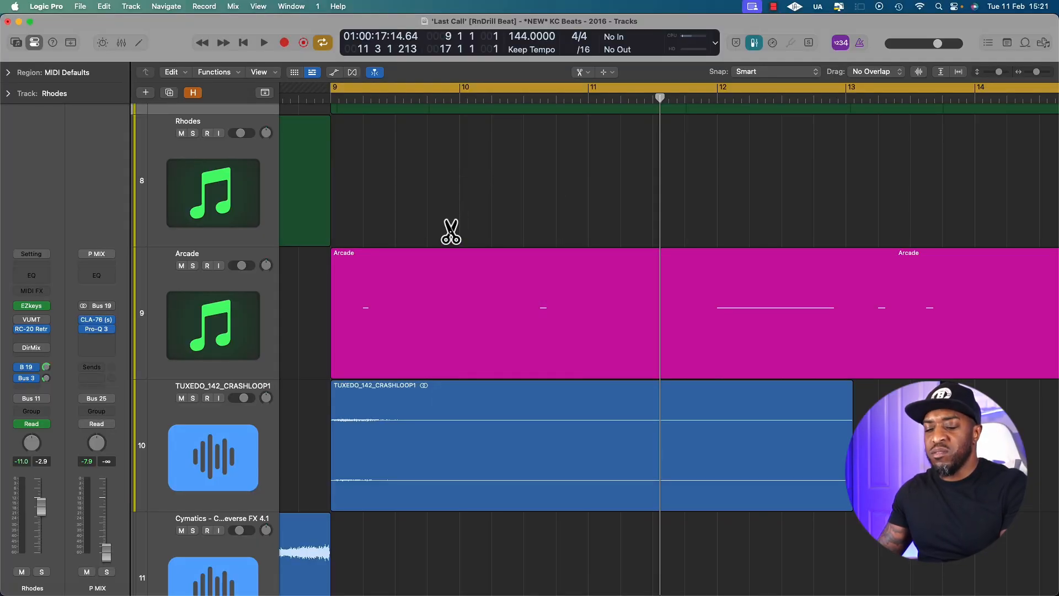
key("t")
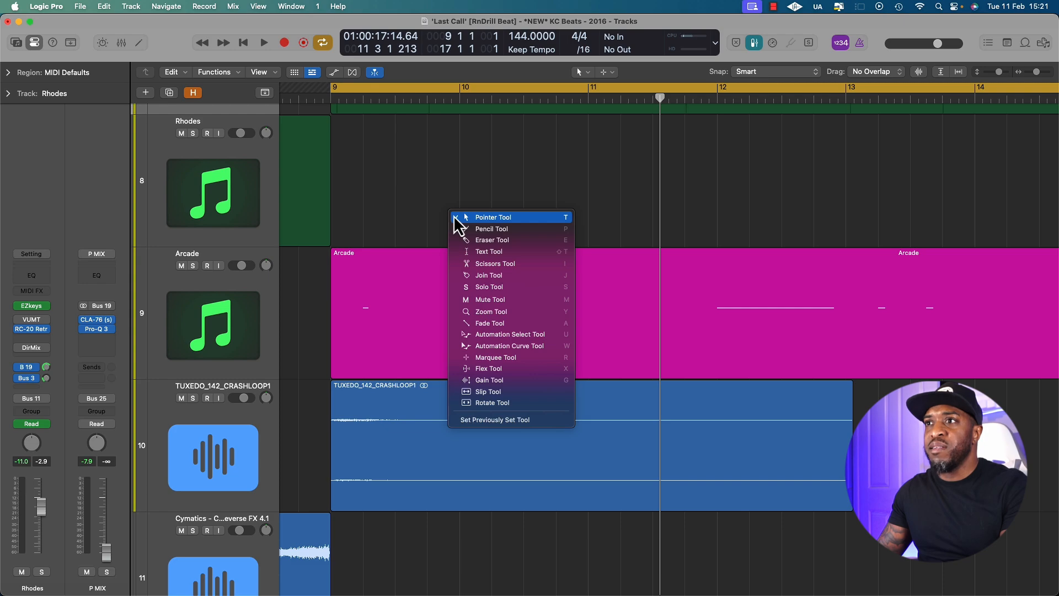
key("a")
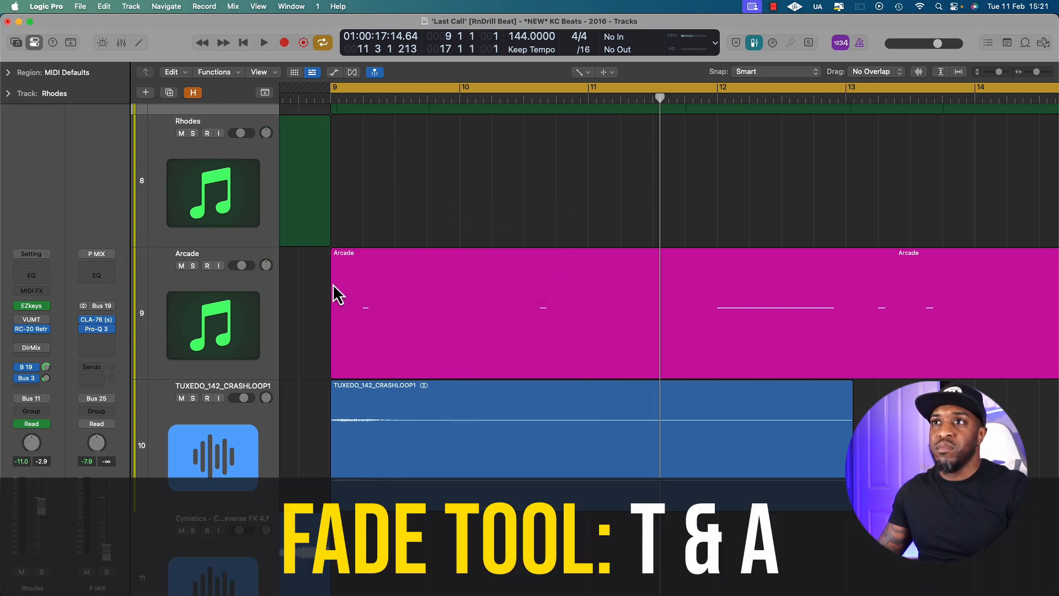
left_click(332, 385)
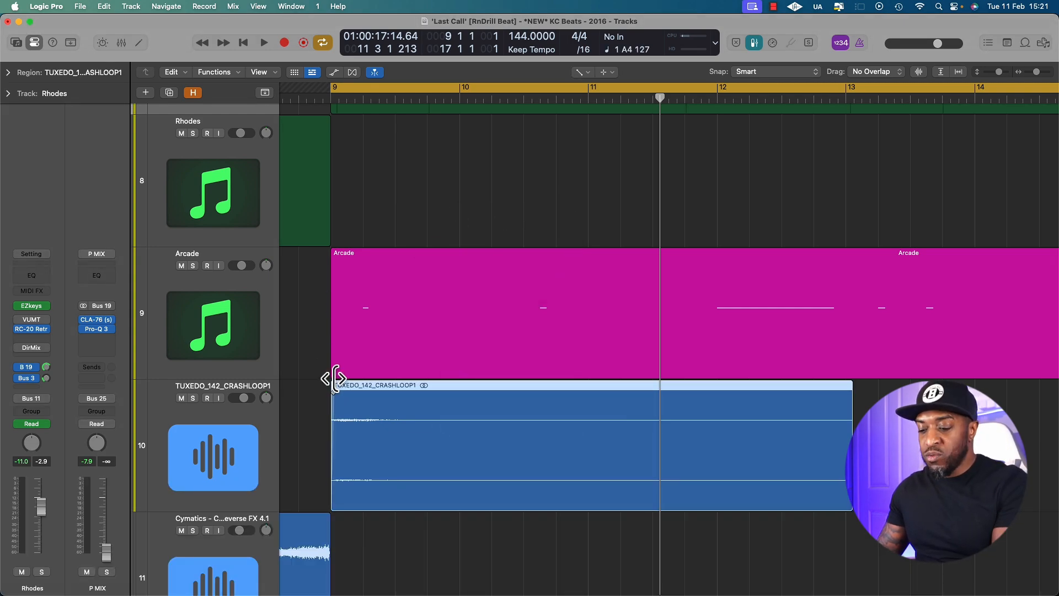
key("t")
key("t")
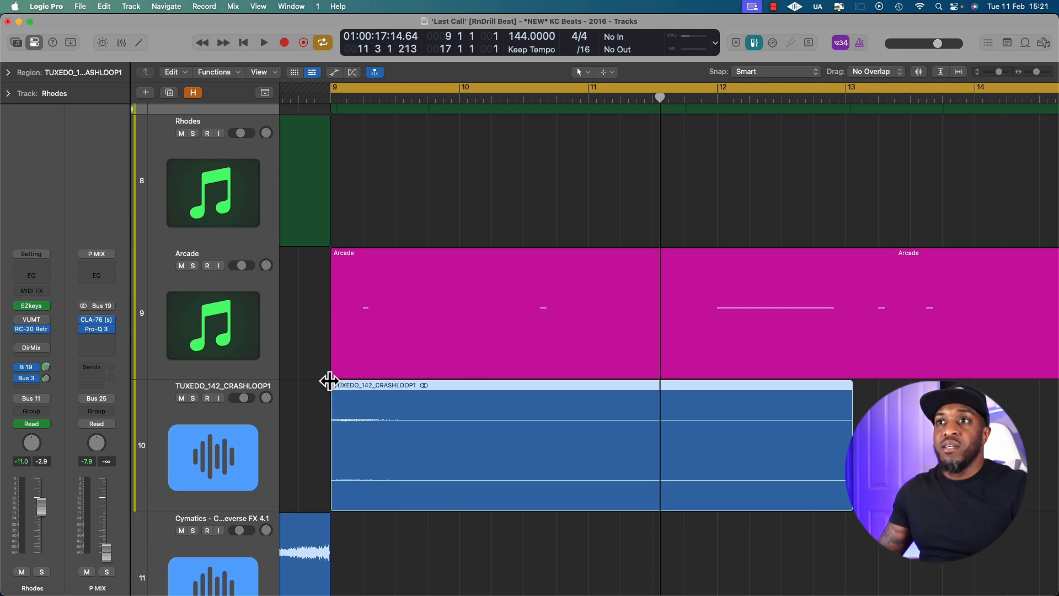
Open the General Editing settings and clear the region selection in the Tracks area.
left_click(421, 181)
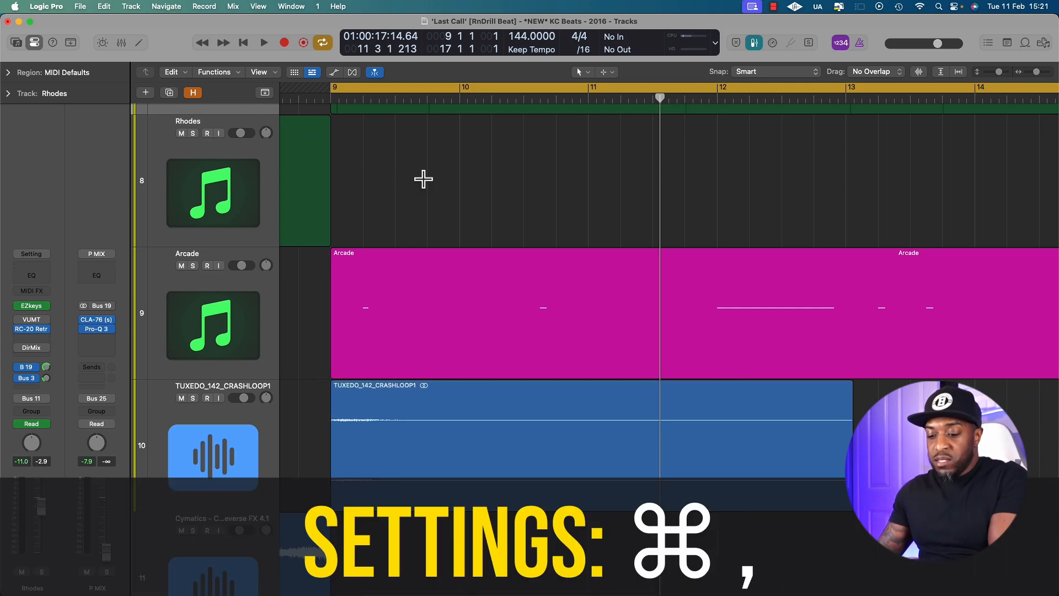
key("super+comma")
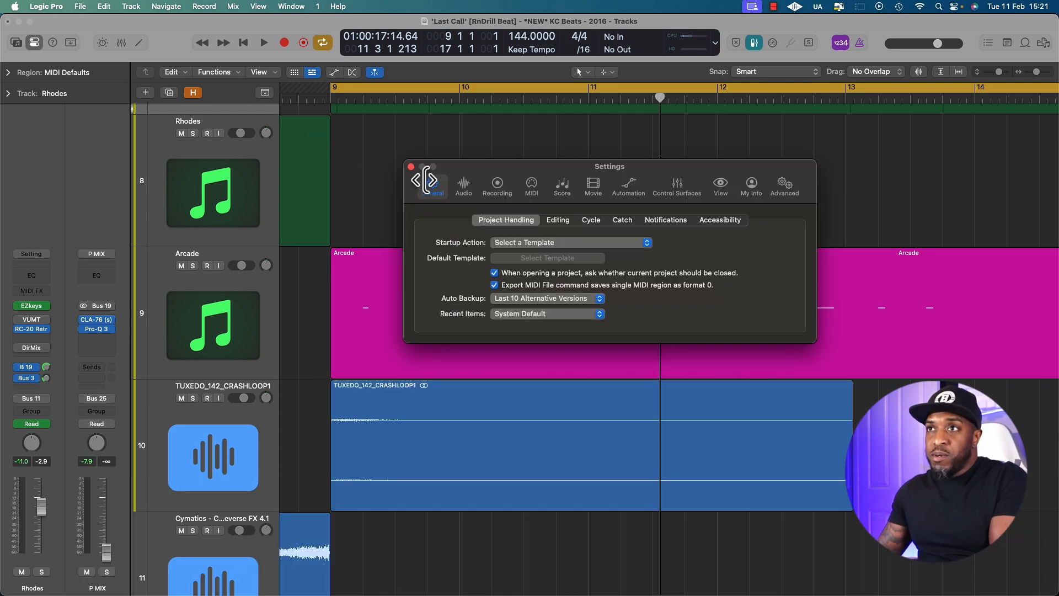
left_click(558, 220)
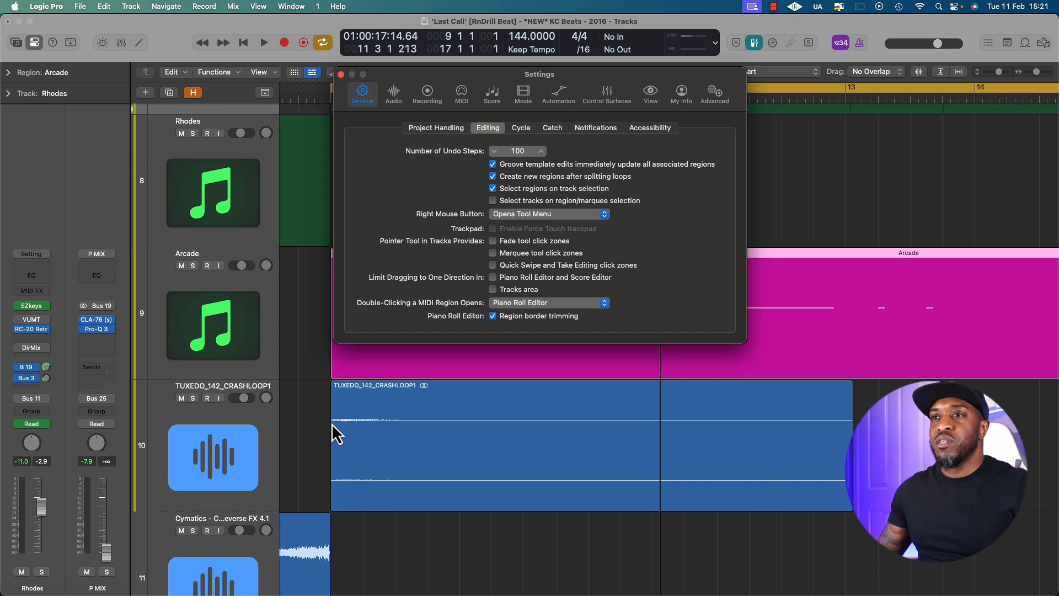
left_click(323, 393)
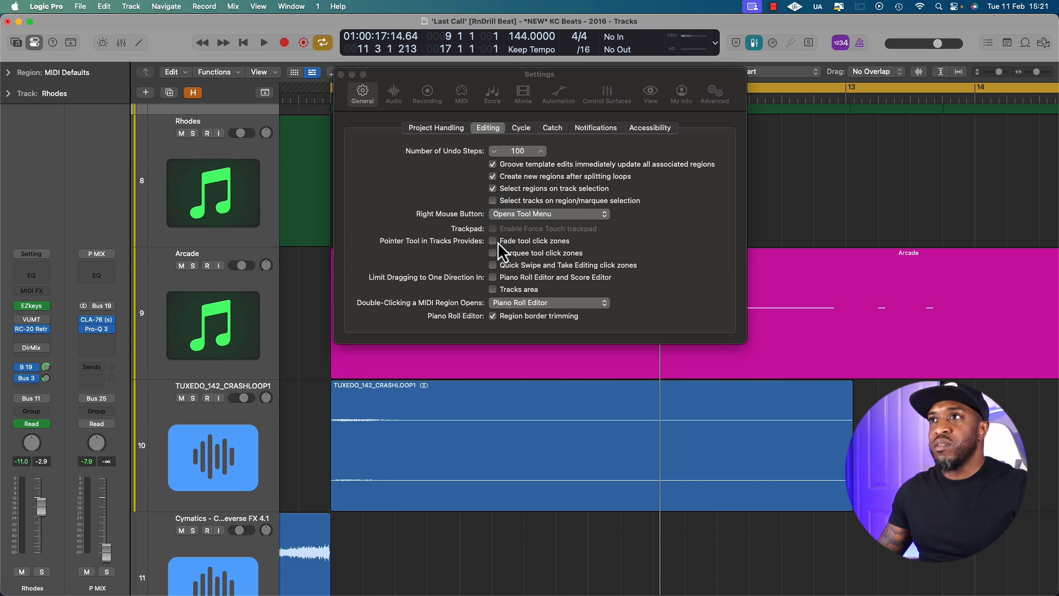
Try Fade tool click zones for the Pointer tool at the crash region's upper corner, and switch the option off again.
left_click(492, 241)
left_click(332, 388)
left_click(332, 382)
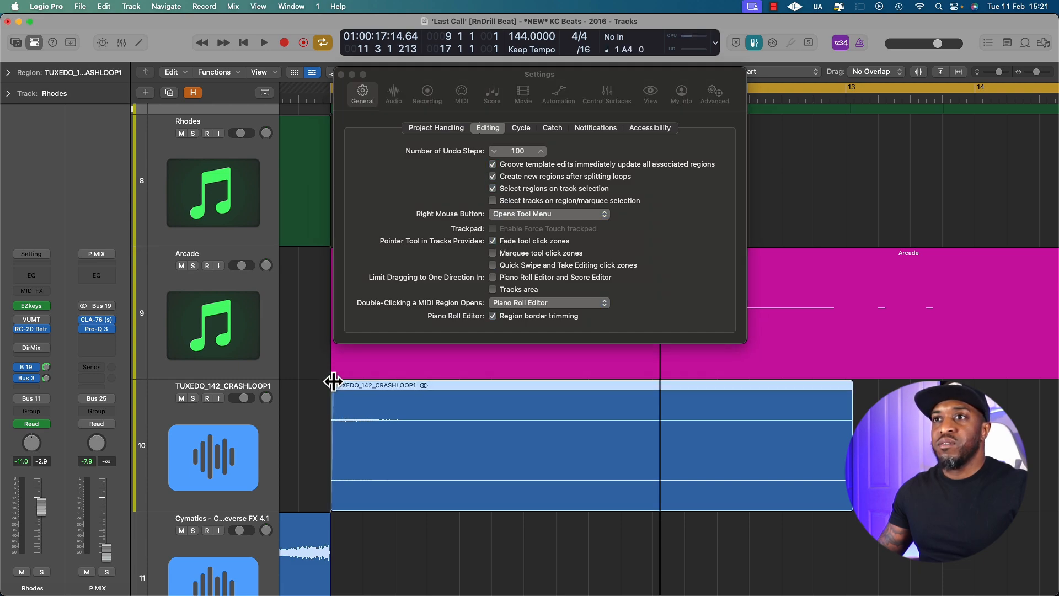
left_click(318, 413)
left_click(494, 241)
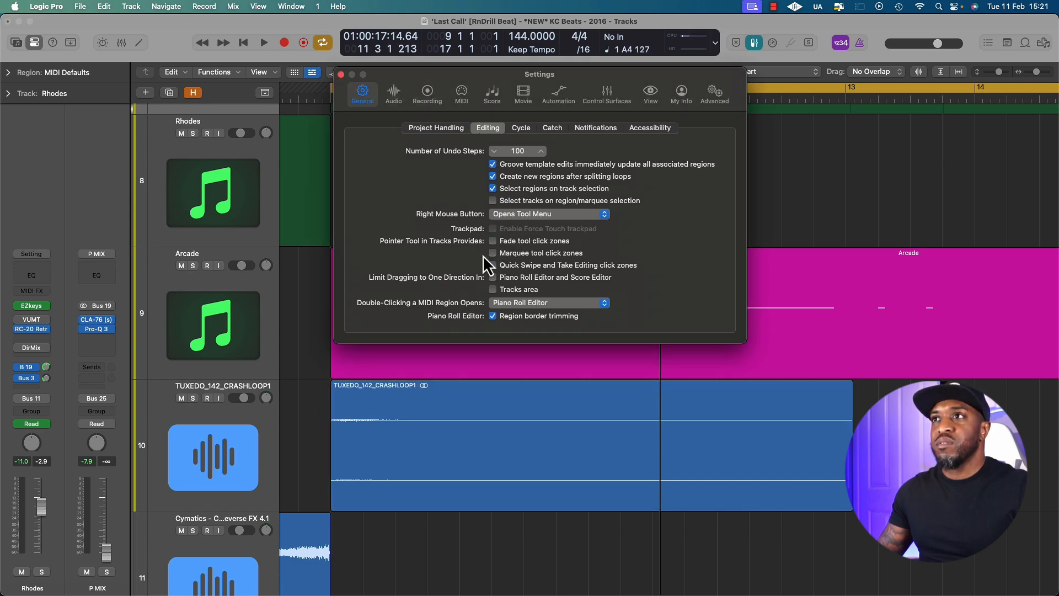
left_click(340, 395)
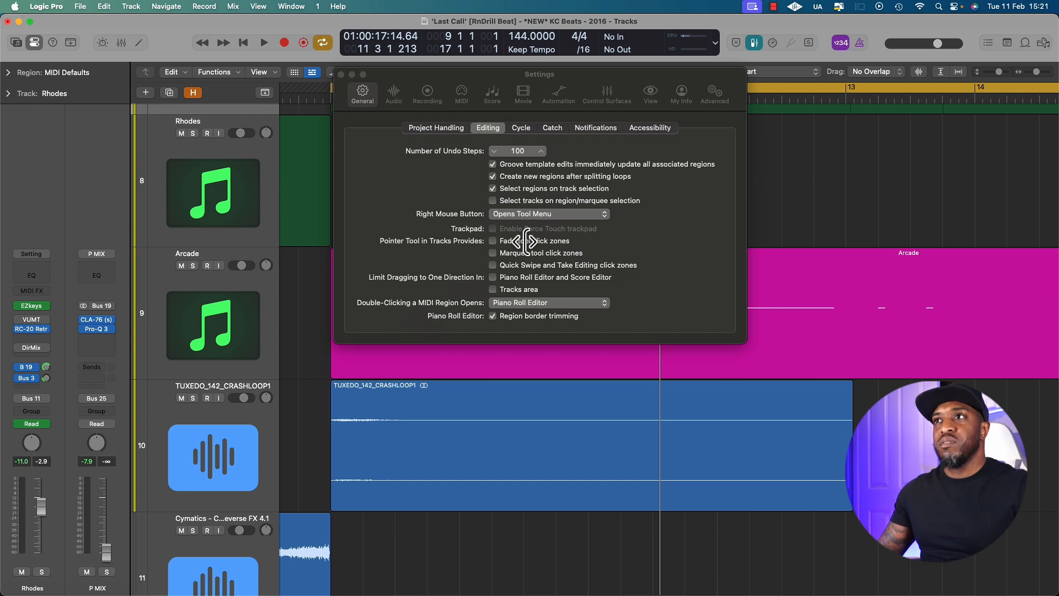
Enable Fade tool and Marquee tool click zones, and try a short marquee selection in the lower half of the crash region near bar 9.
left_click(493, 240)
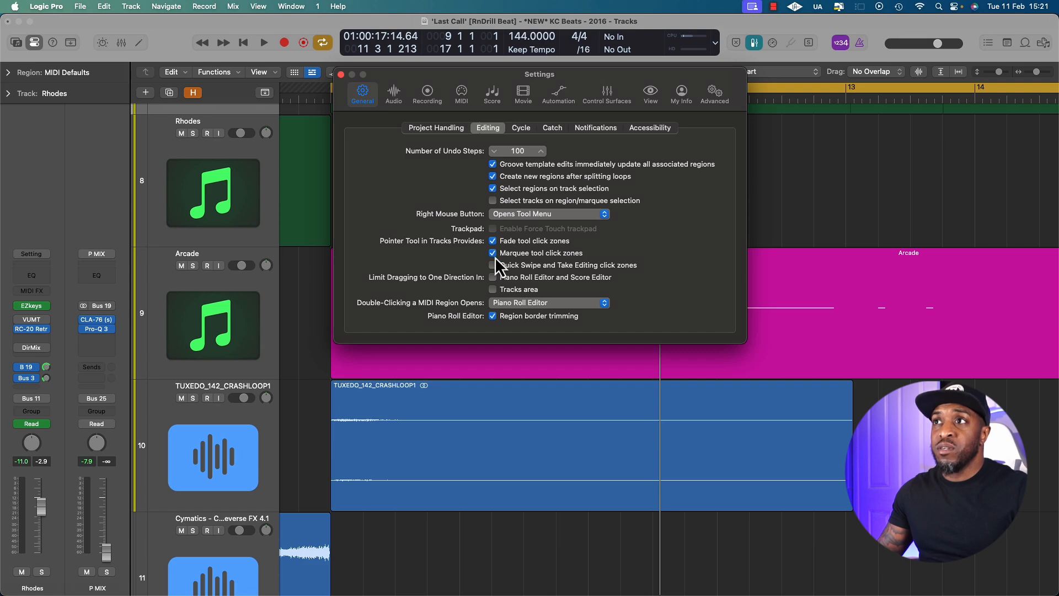
left_click(326, 462)
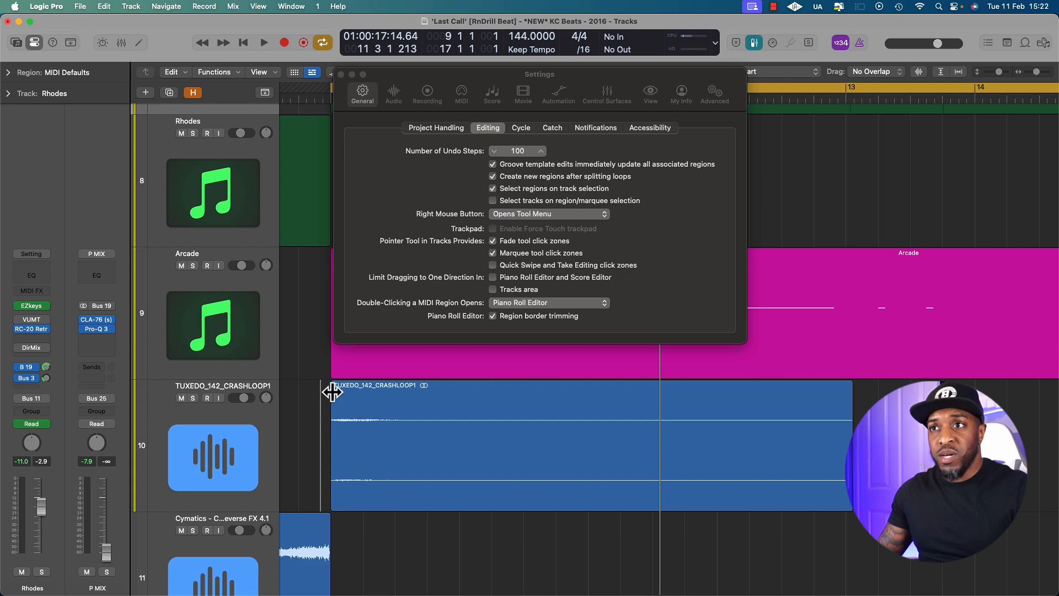
left_click(328, 447)
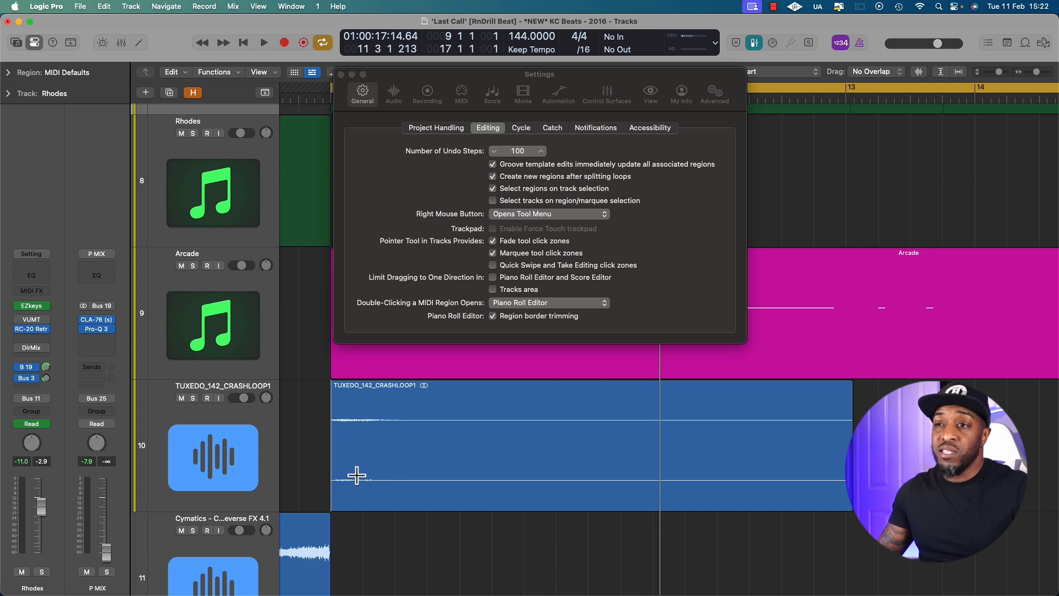
left_click_drag(357, 476, 412, 481)
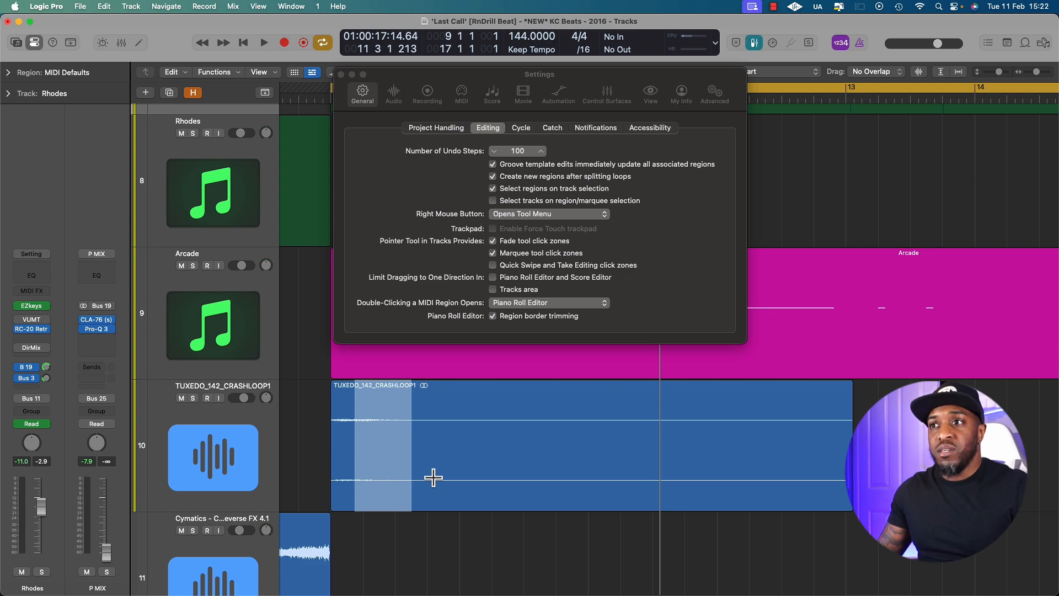
left_click(314, 461)
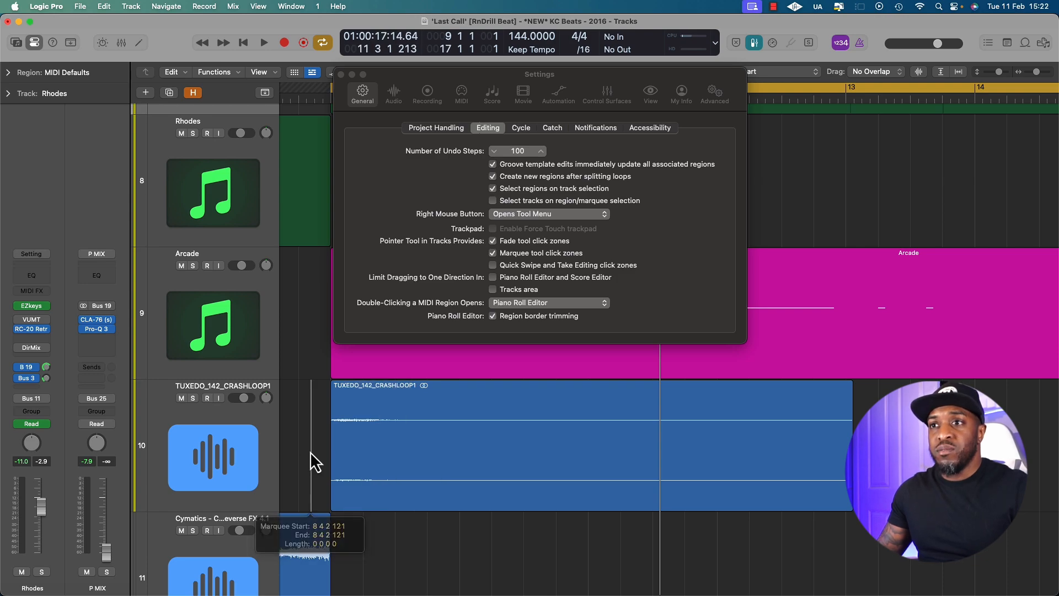
Compare the pointer on the crash track with Marquee tool click zones off and on, leave the option disabled and close the settings.
left_click(493, 254)
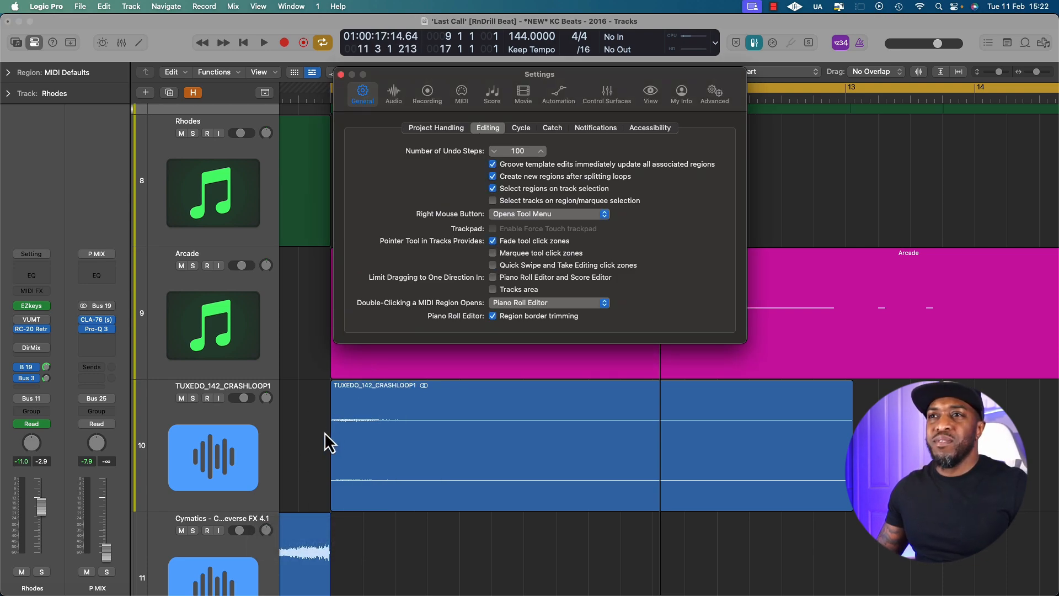
left_click(317, 462)
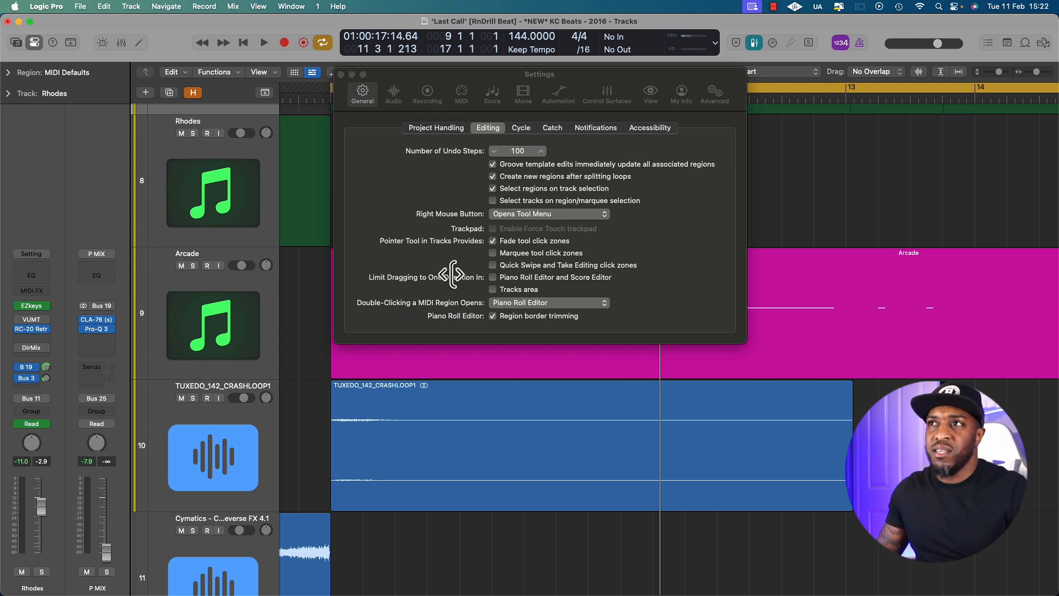
left_click(493, 253)
left_click(312, 451)
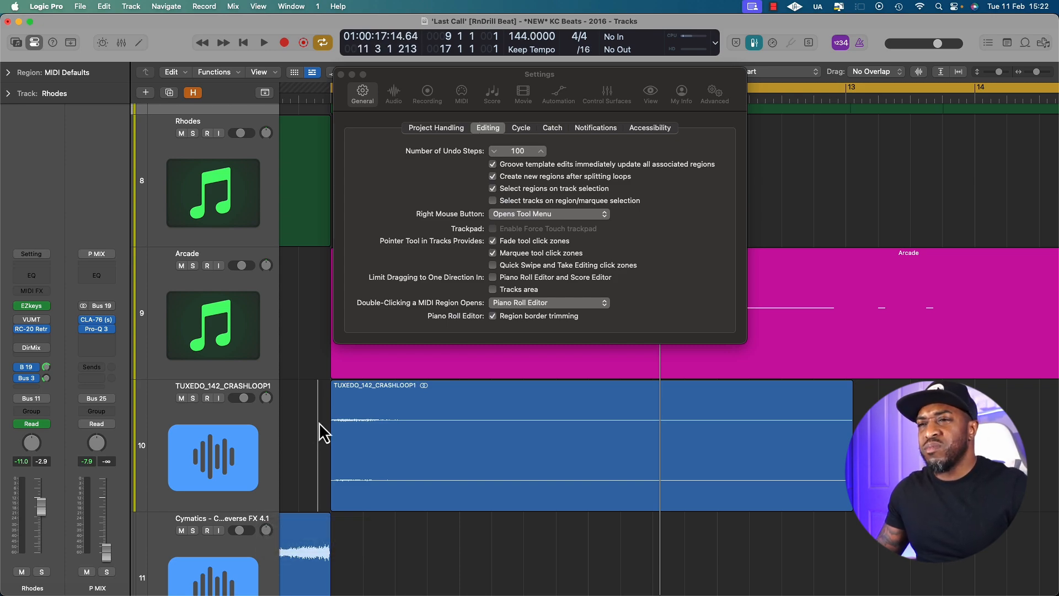
left_click(334, 450)
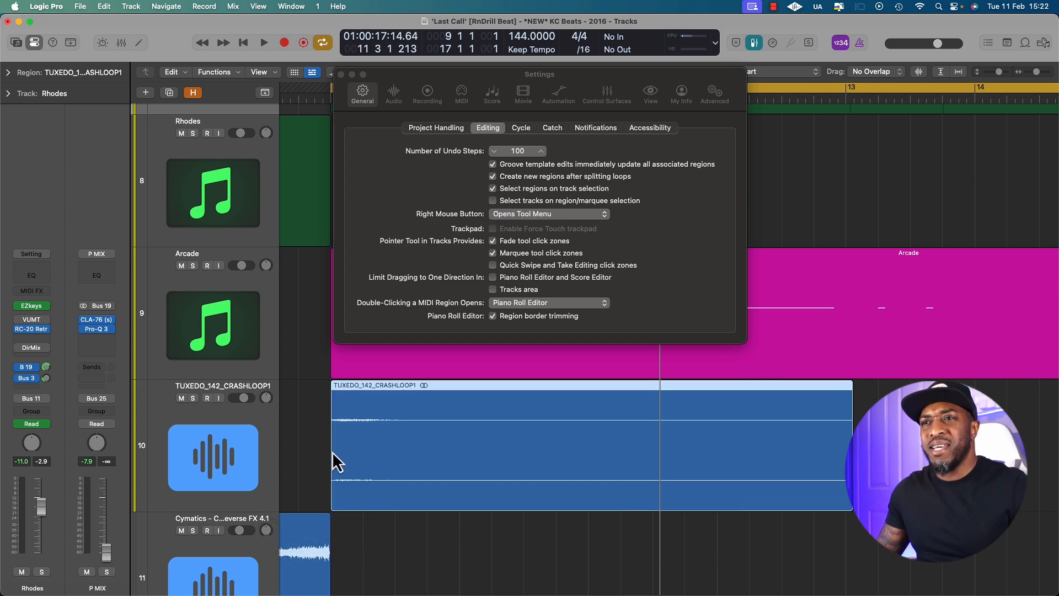
left_click(493, 253)
left_click(341, 75)
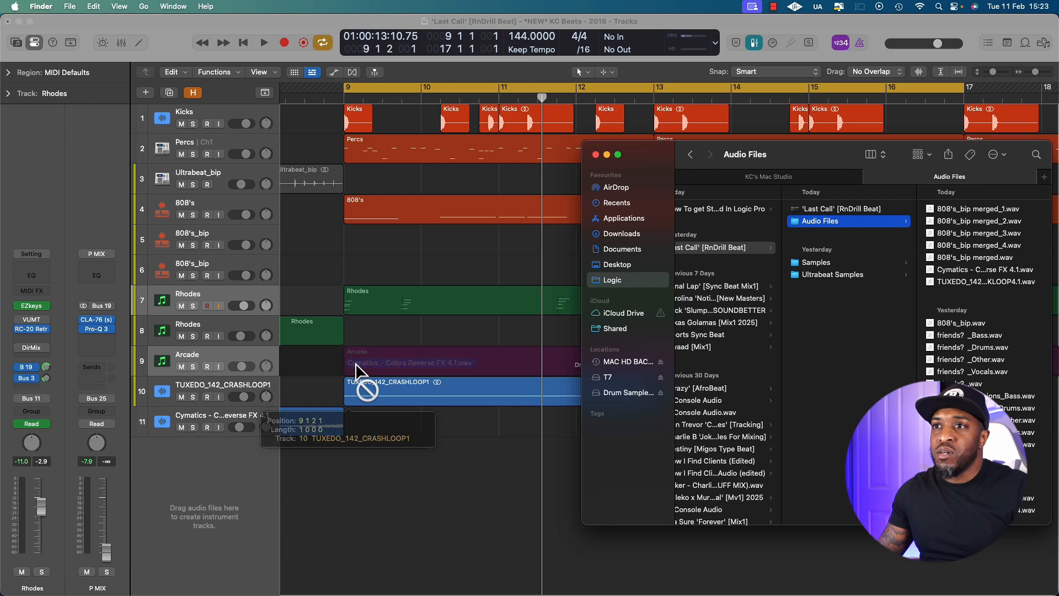
Import Cymatics - Cobra Reverse FX 4.1.wav from the Finder's Audio Files folder onto a new track and move its region to bar 6.
left_click_drag(361, 371, 350, 461)
scroll(440, 468, "down", 3)
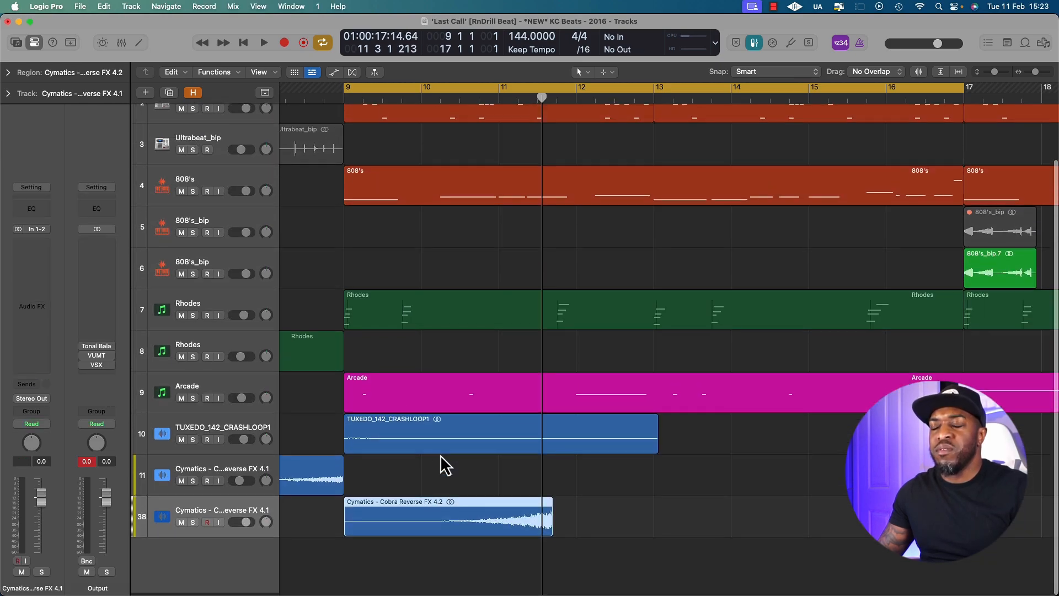
scroll(440, 454, "down", 2)
scroll(440, 455, "down", 3)
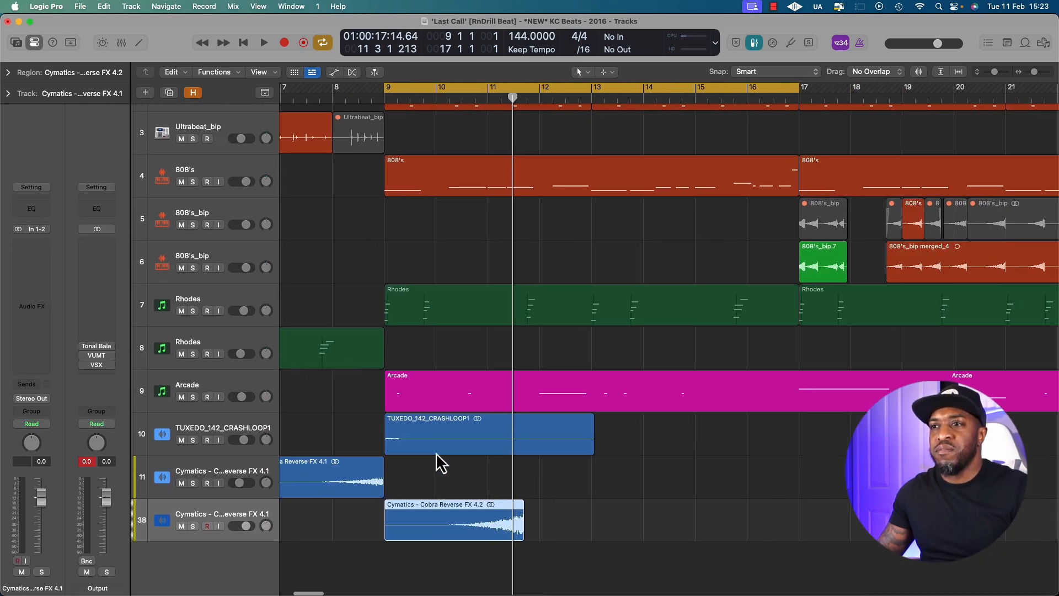
scroll(436, 453, "left", 3)
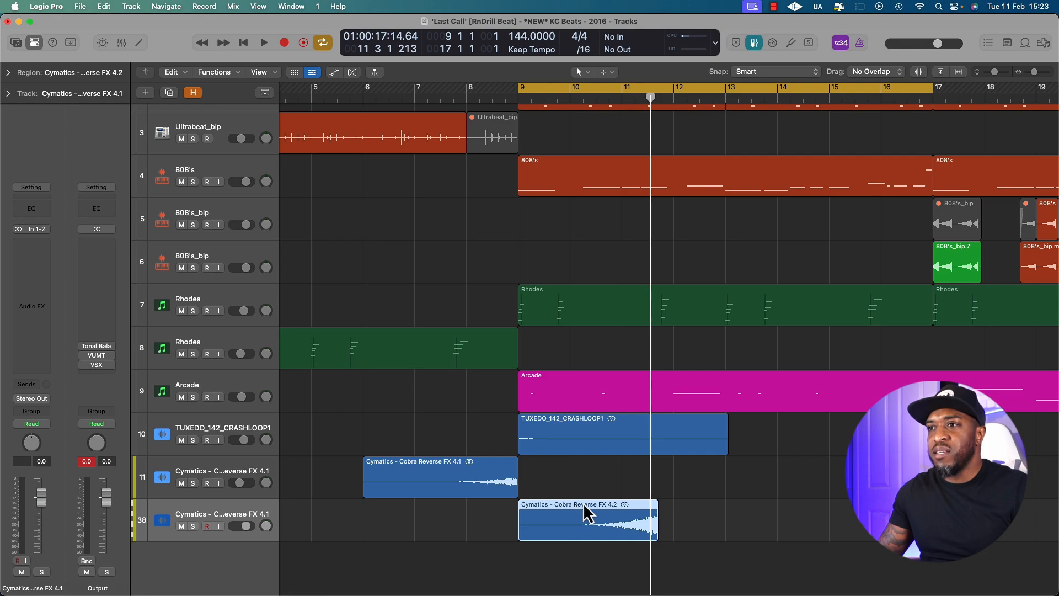
left_click_drag(587, 513, 432, 516)
Mute the original Cymatics reverse FX track and set the cycle range from bar 6 to bar 9.
left_click(182, 482)
key("z")
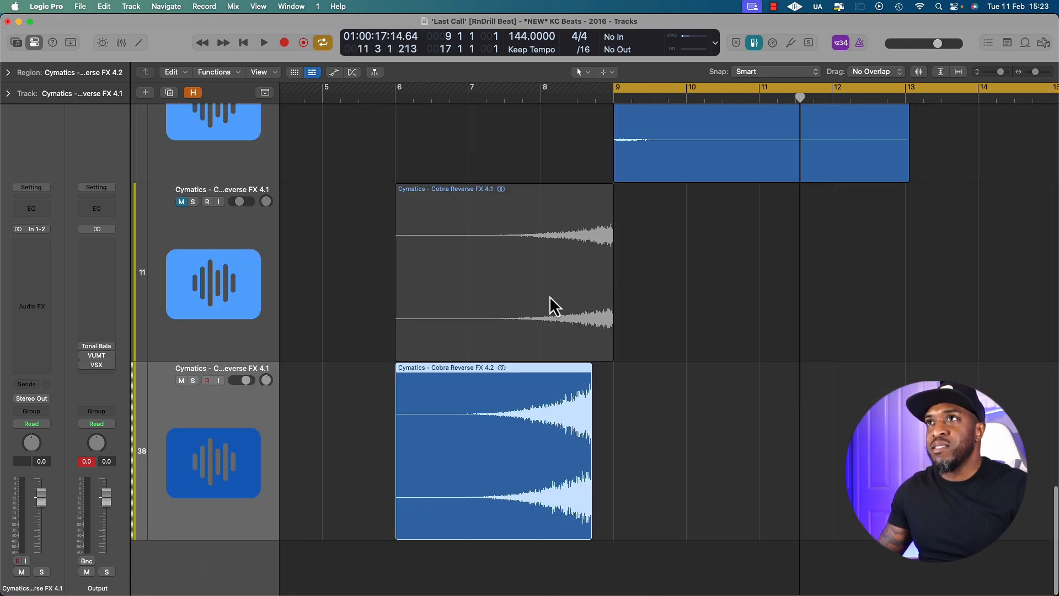
left_click_drag(403, 85, 613, 111)
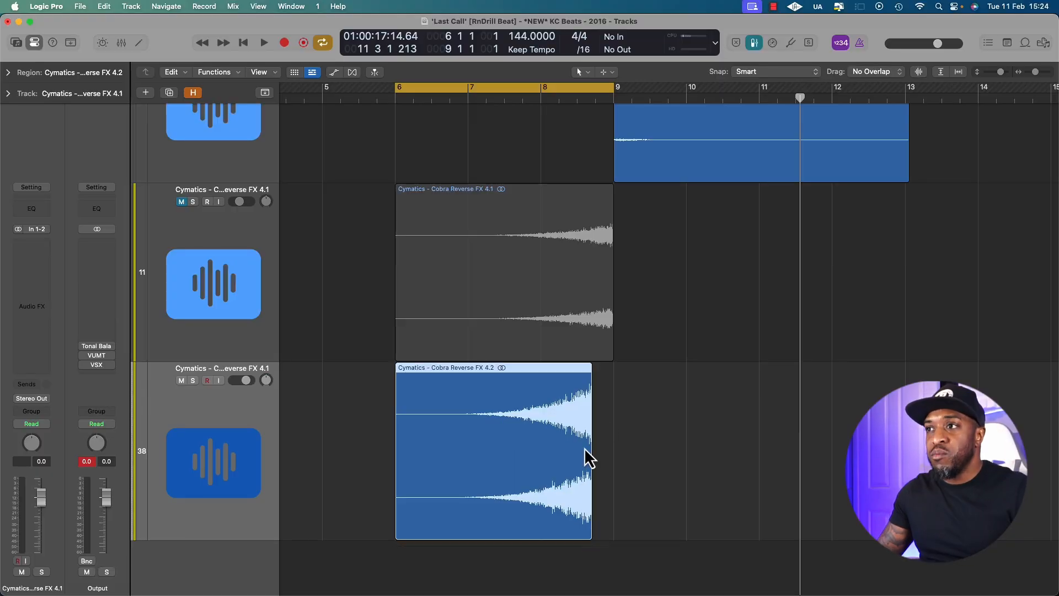
Set the new reverse FX track's Flex mode to Polyphonic, stretch its region to end at bar 9, and hide Flex editing.
left_click(523, 433)
left_click(519, 434)
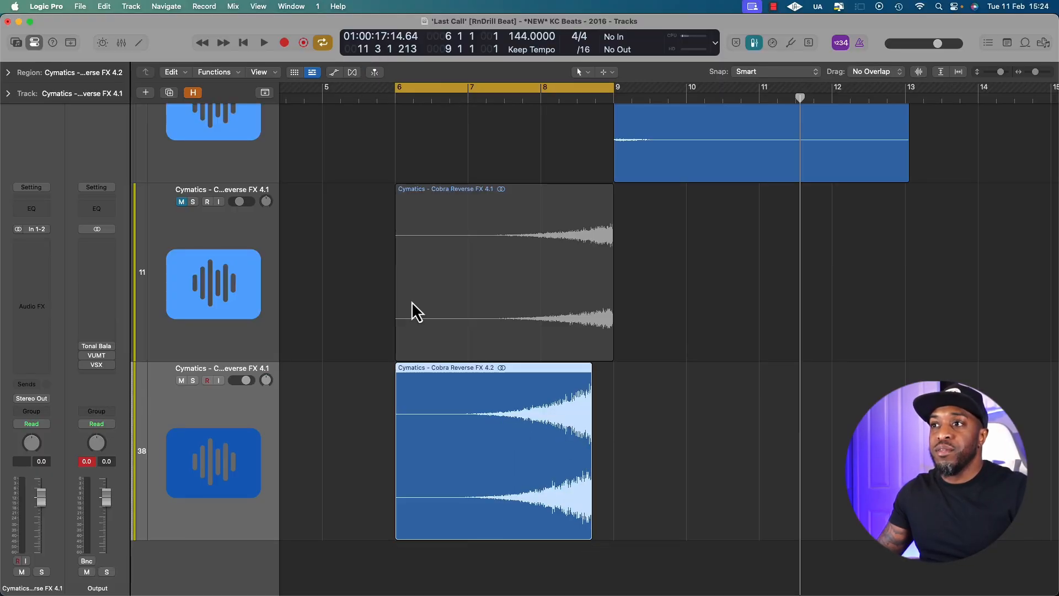
left_click(352, 72)
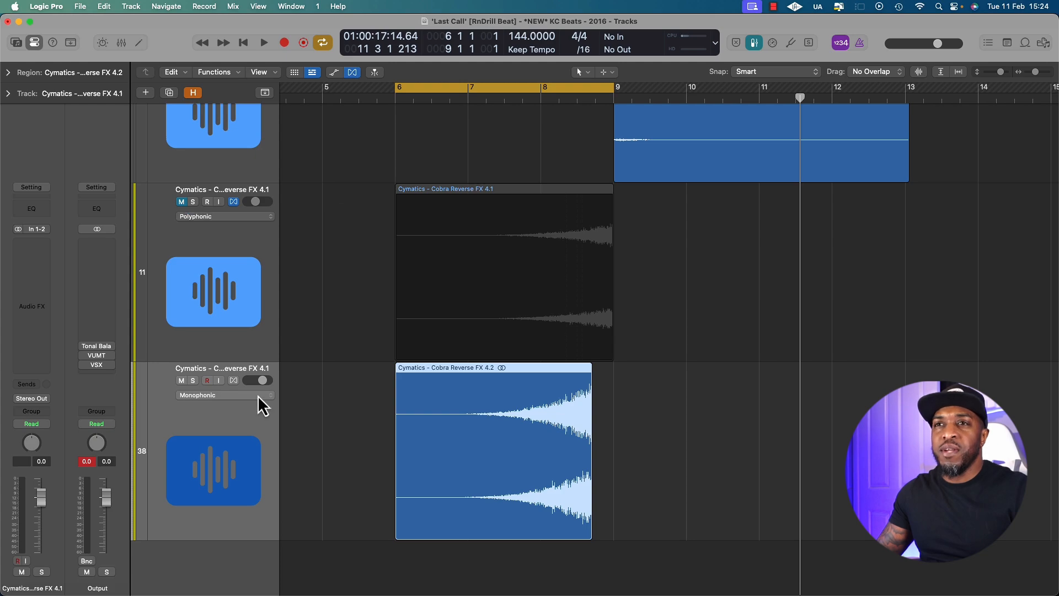
left_click(209, 396)
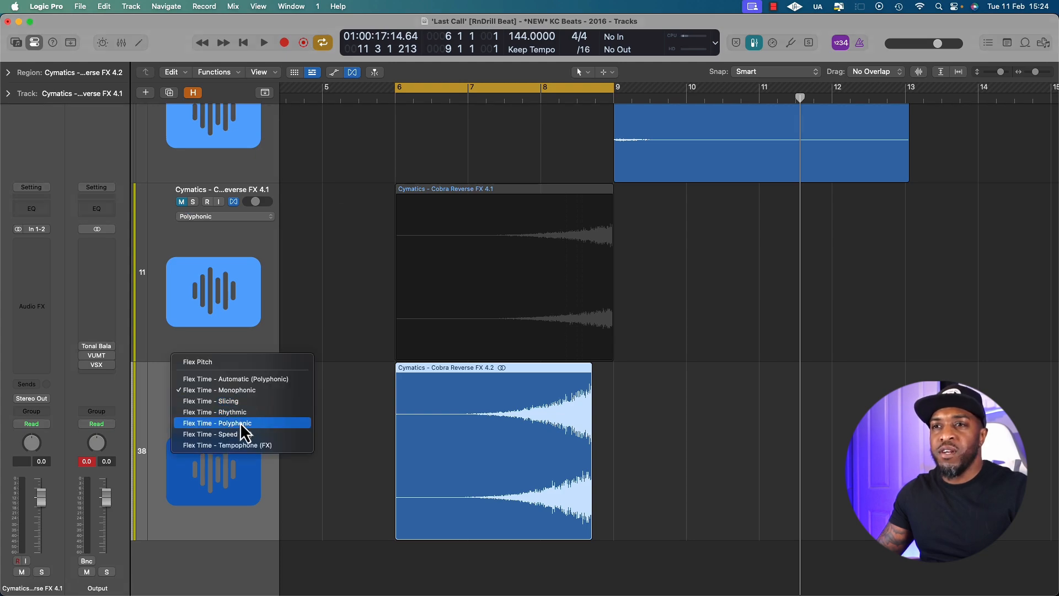
key("Escape")
scroll(654, 578, "up", 4)
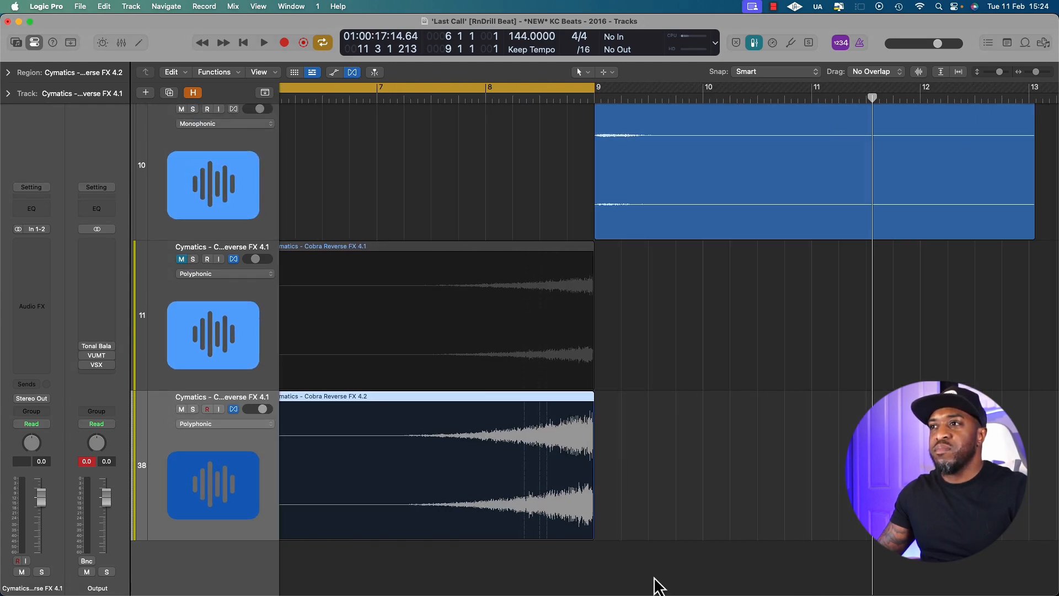
scroll(645, 559, "down", 2)
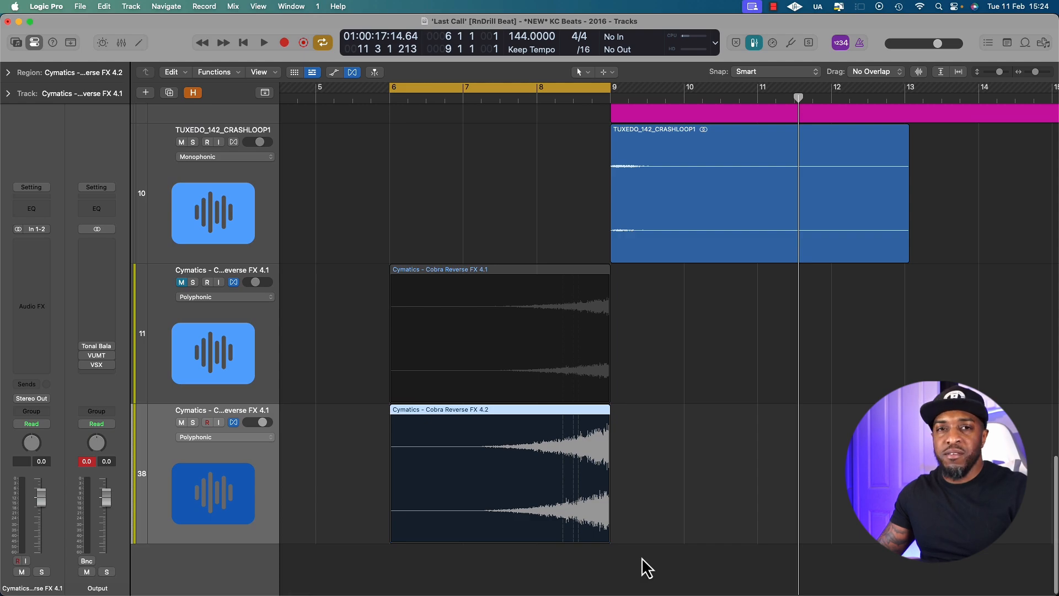
left_click(352, 72)
Turn track automation view on and off, and lower the clip gain of the new reverse FX region with the Gain tool.
key("a")
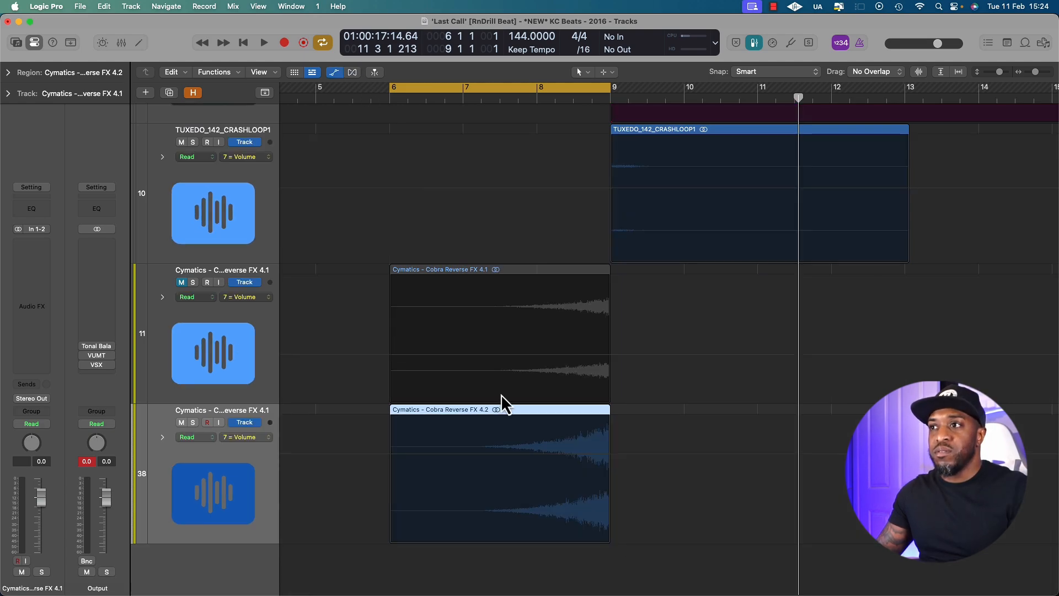
key("a")
key("t")
key("v")
left_click_drag(545, 472, 547, 508)
left_click_drag(392, 448, 386, 429)
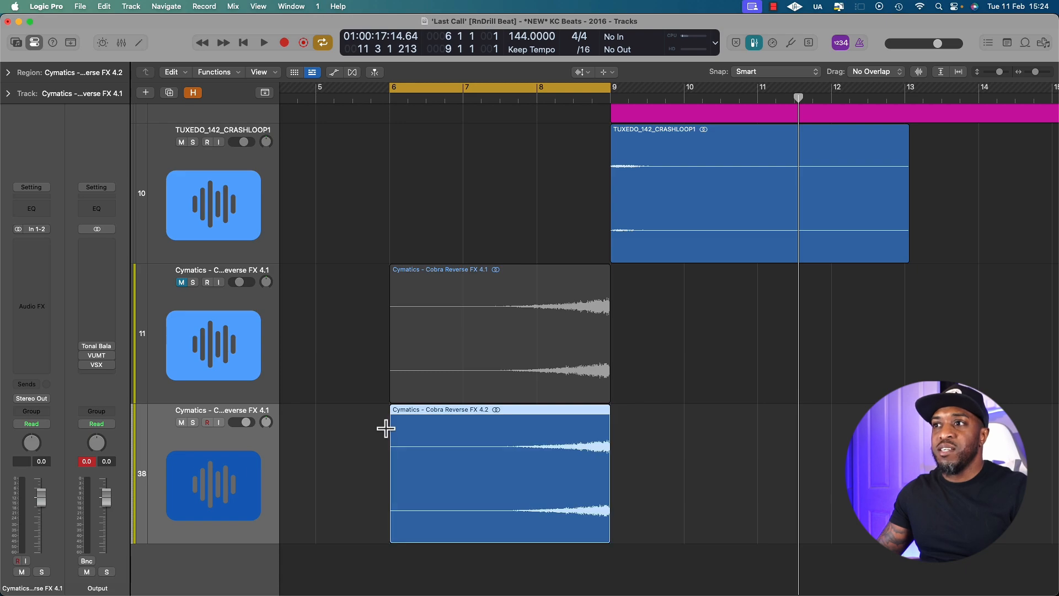
Play the transition into bar 9 with cycling off, stop playback, and set the cycle range from bar 1 to bar 73.
key("space")
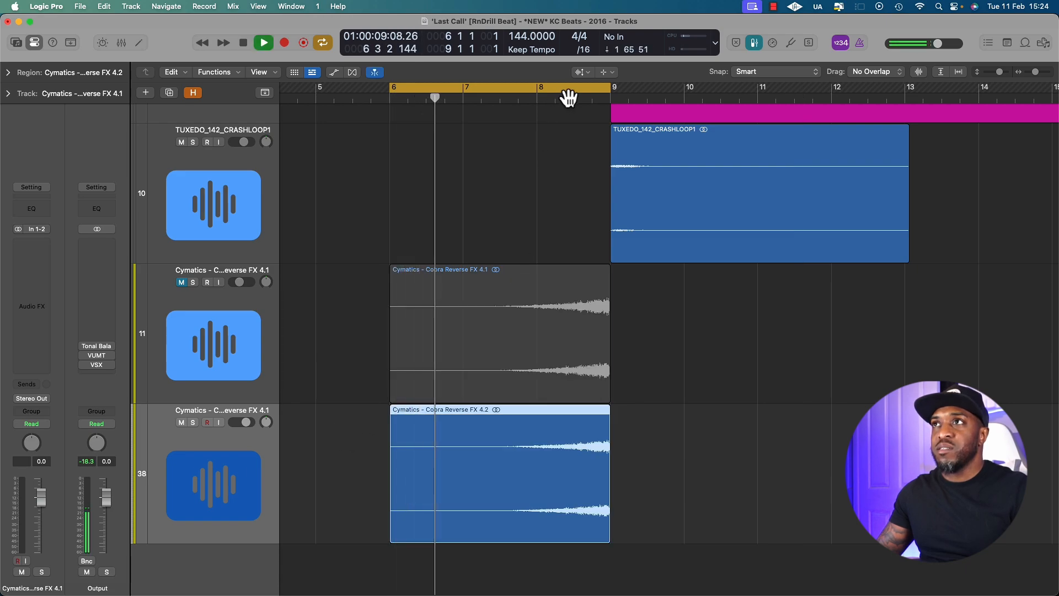
left_click(568, 93)
key("super+Up")
key("super+Up")
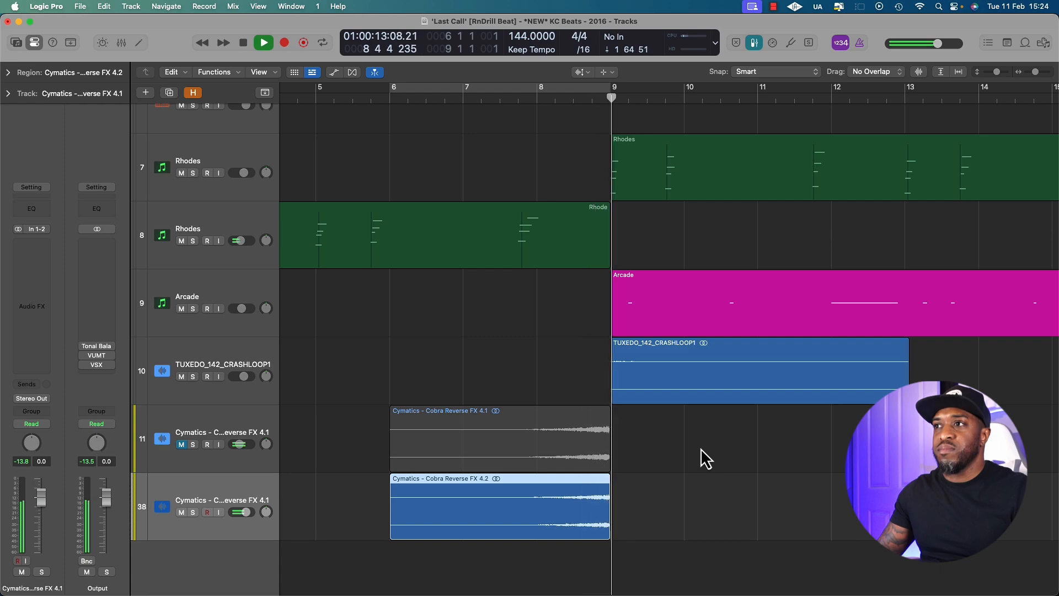
scroll(703, 450, "left", 5)
scroll(703, 449, "down", 5)
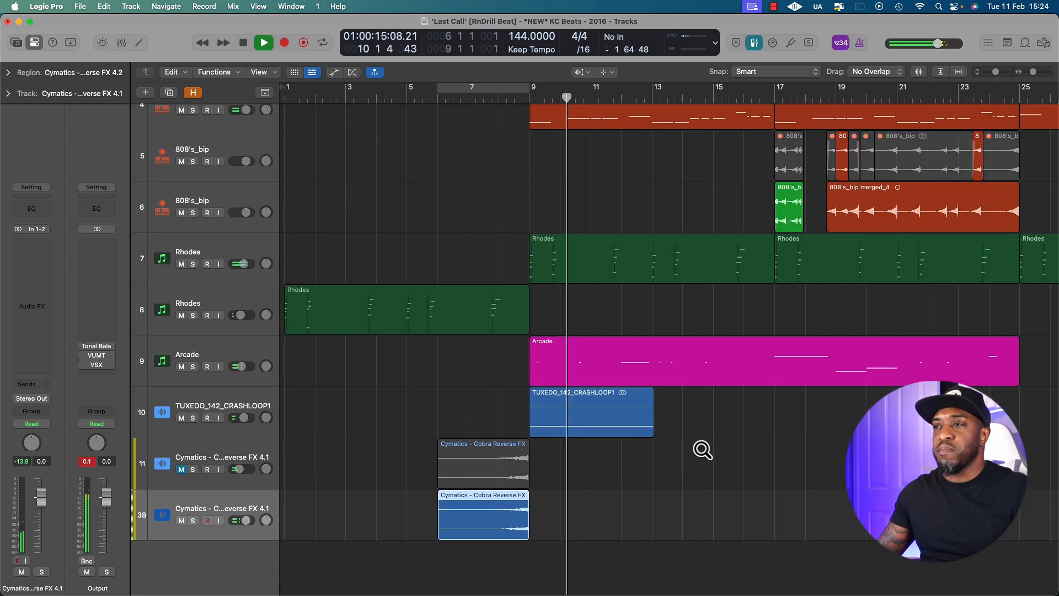
key("space")
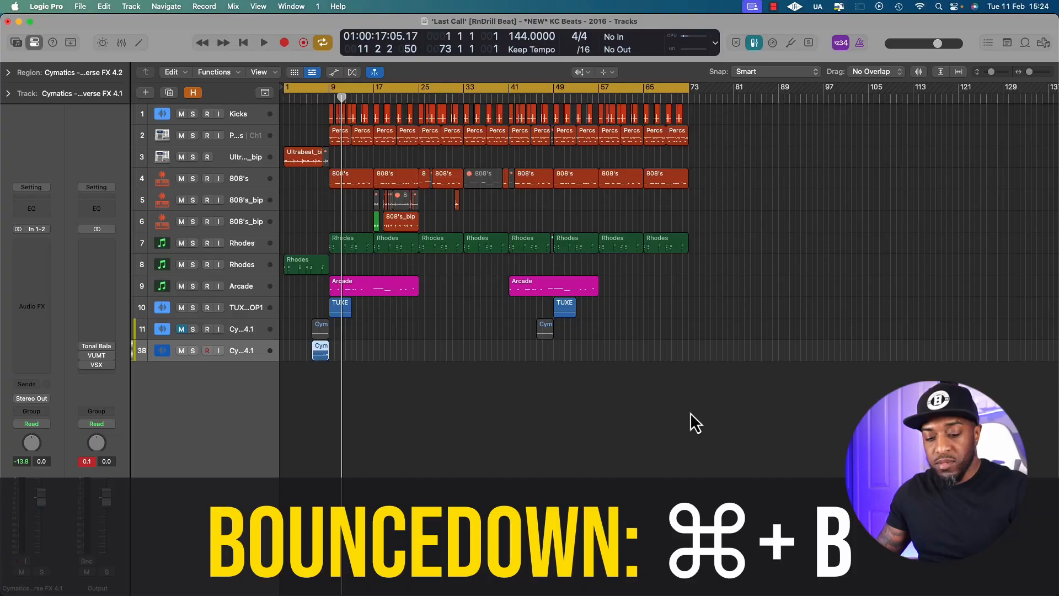
Open the project's bounce settings, review the MP3 options, and choose WAVE as the PCM file type.
key("super+b")
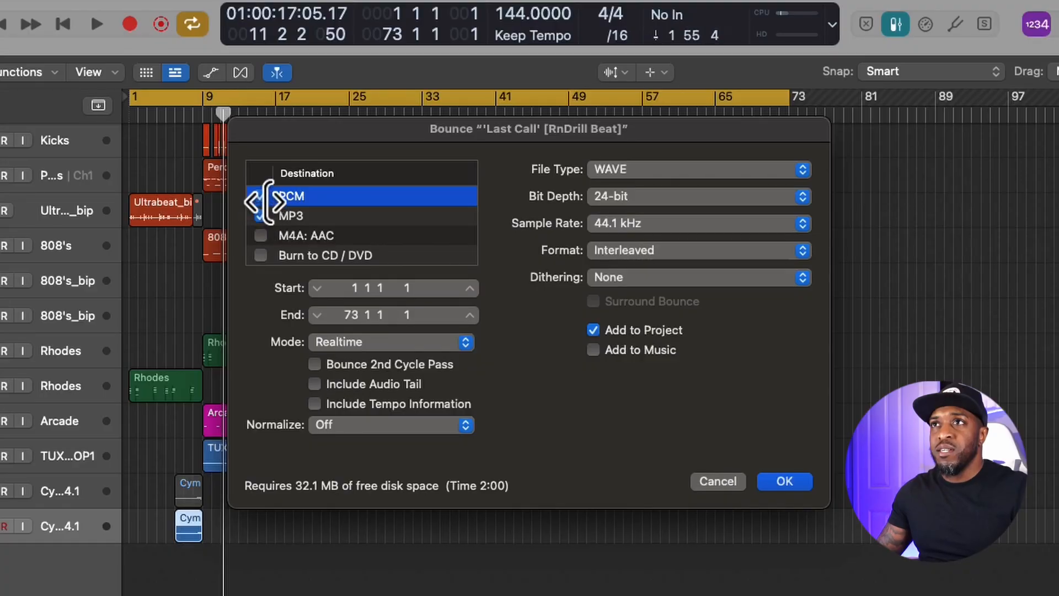
left_click(319, 218)
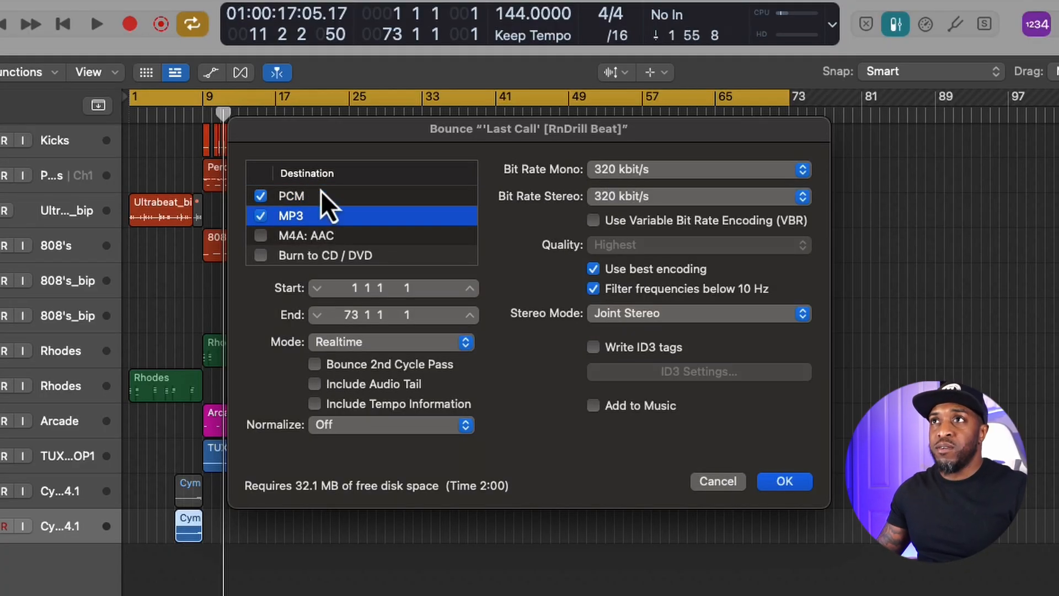
left_click(323, 199)
left_click(636, 176)
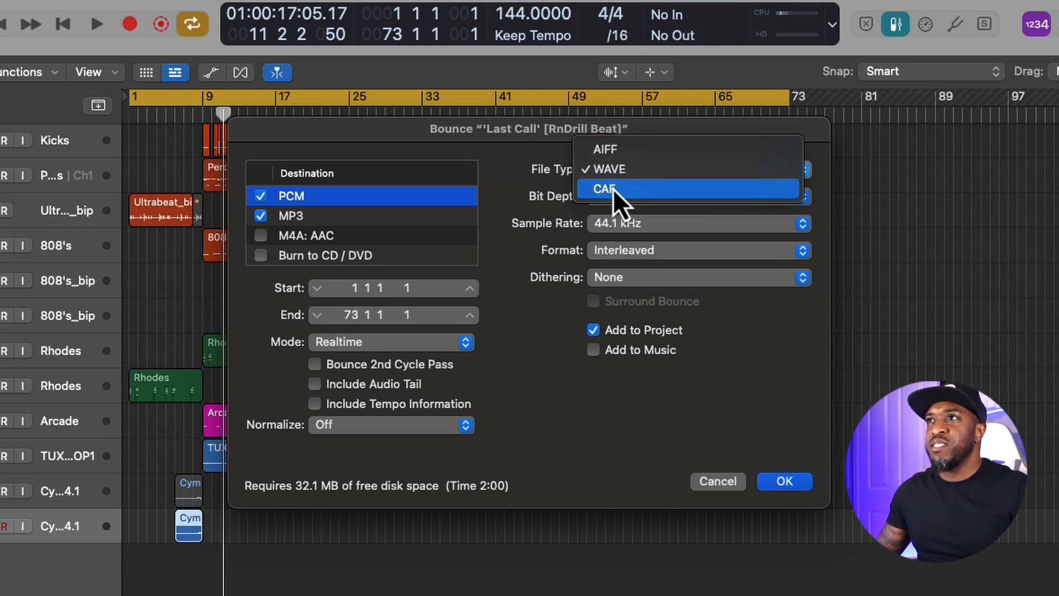
left_click(617, 170)
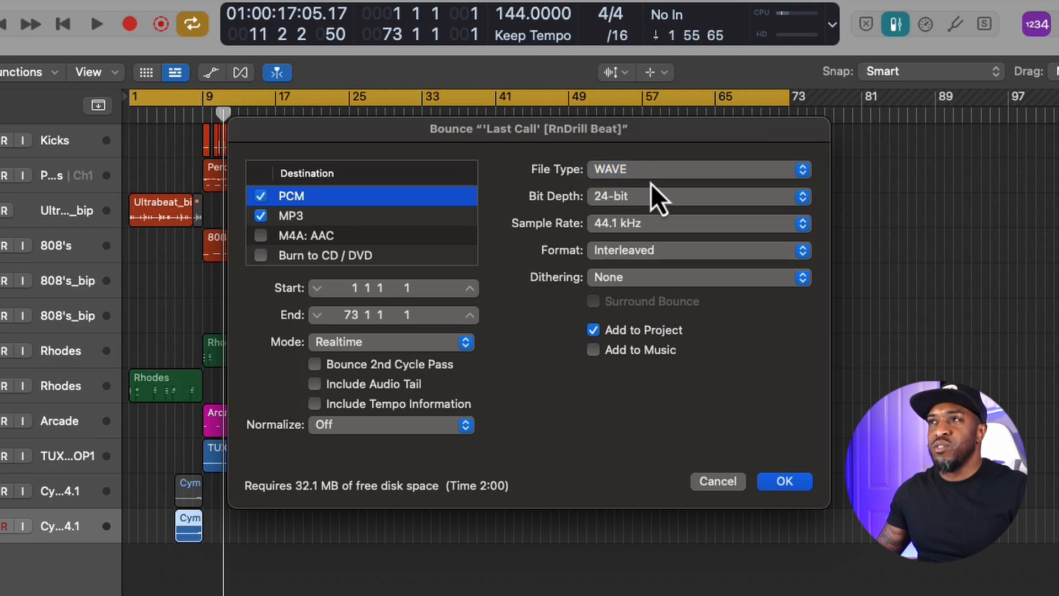
Set the bounce mode to Realtime with Normalize off, and accept the bounce settings.
left_click(331, 216)
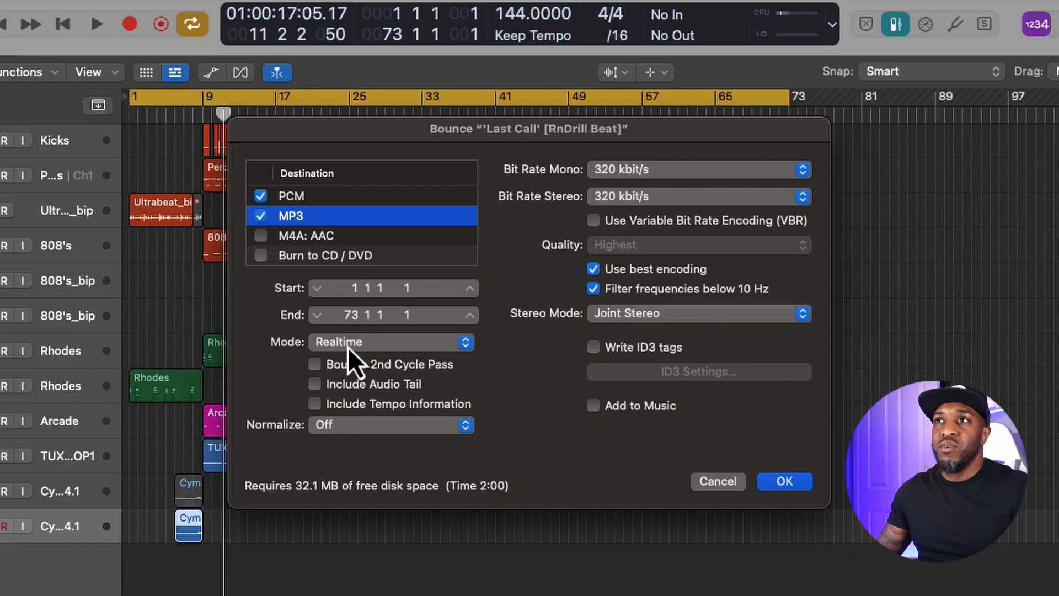
left_click(346, 344)
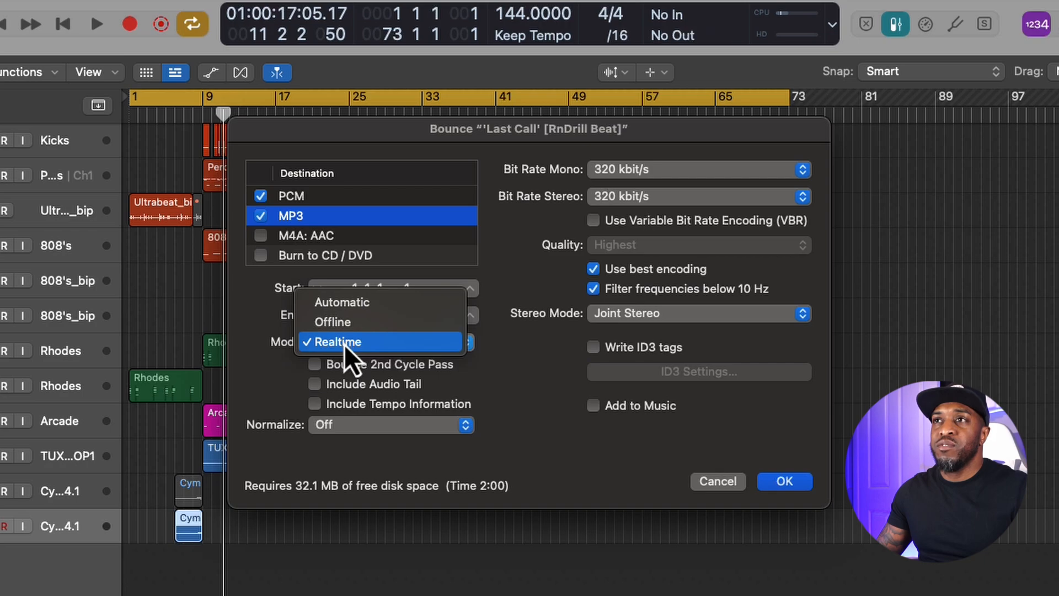
left_click(345, 343)
left_click(349, 426)
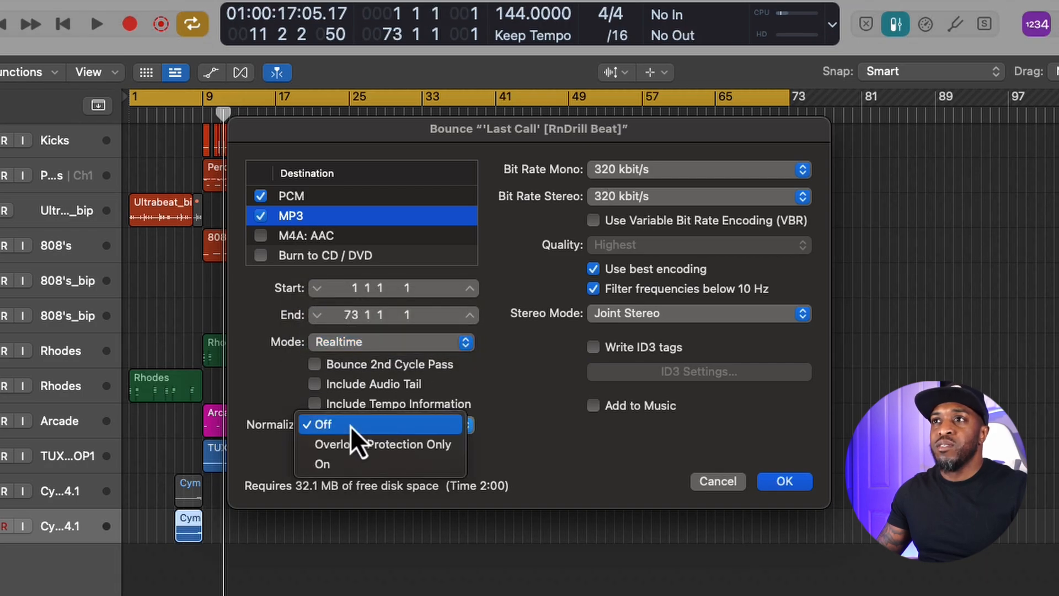
left_click(551, 441)
left_click(782, 481)
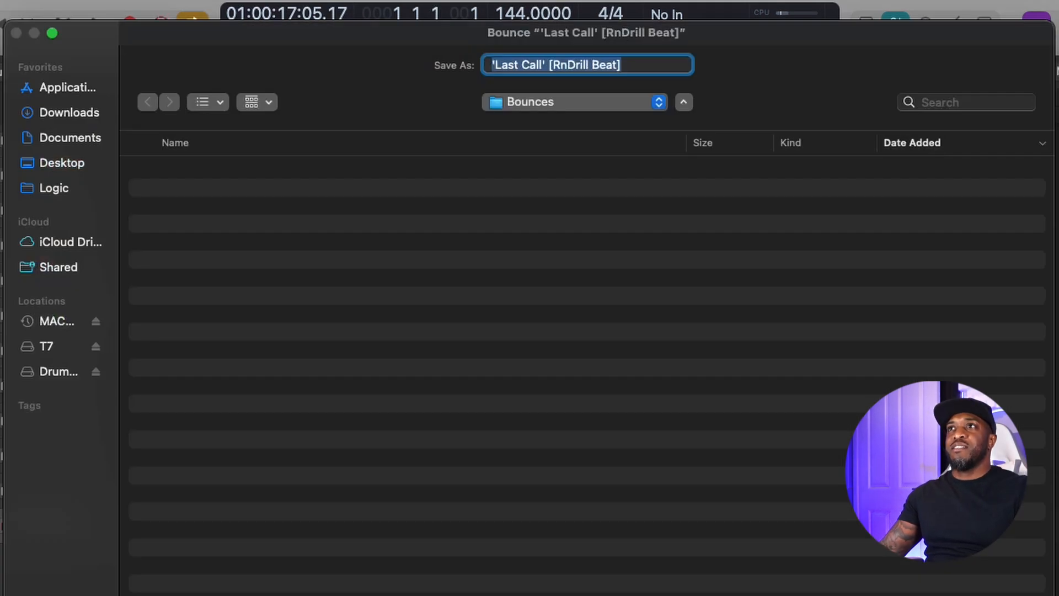
Name the bounce 'Last Call' [YouTube Vid] and start bouncing it into the Bounces folder.
left_click_drag(553, 67, 616, 69)
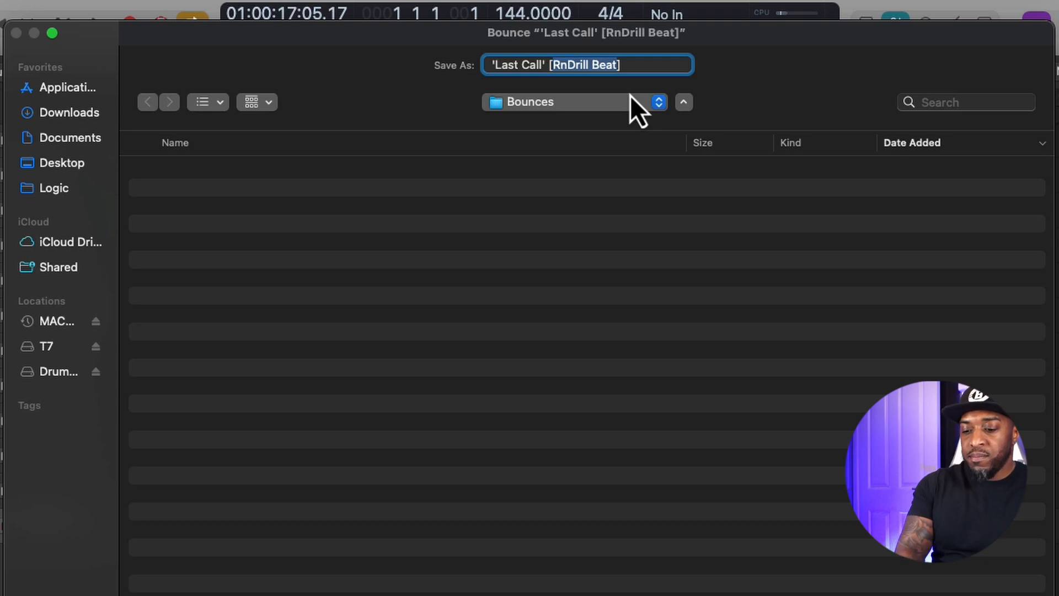
type("YOu")
key("BackSpace")
key("BackSpace")
type("ouTube Vid")
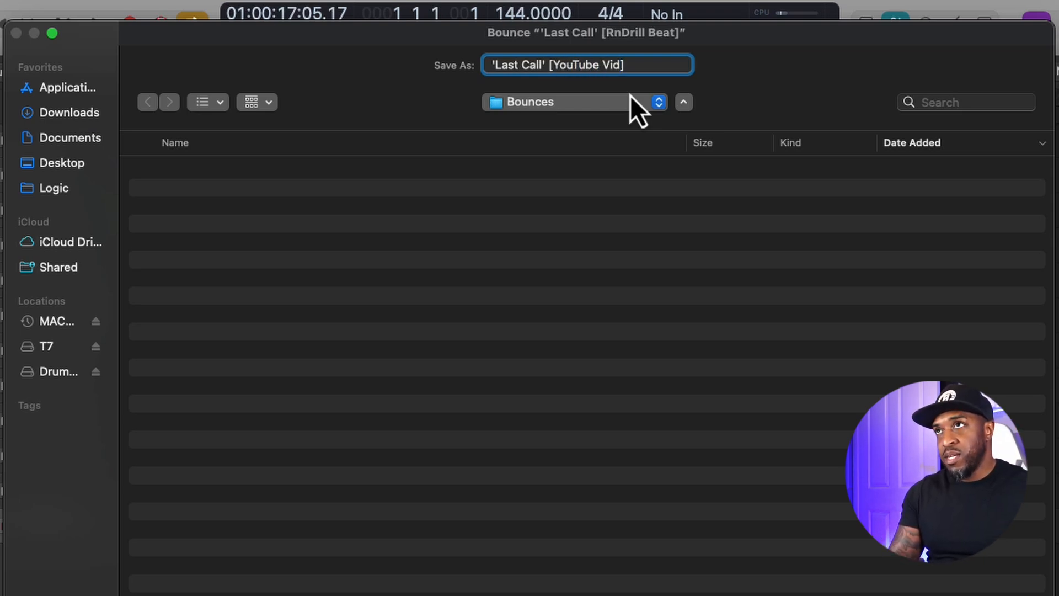
key("Return")
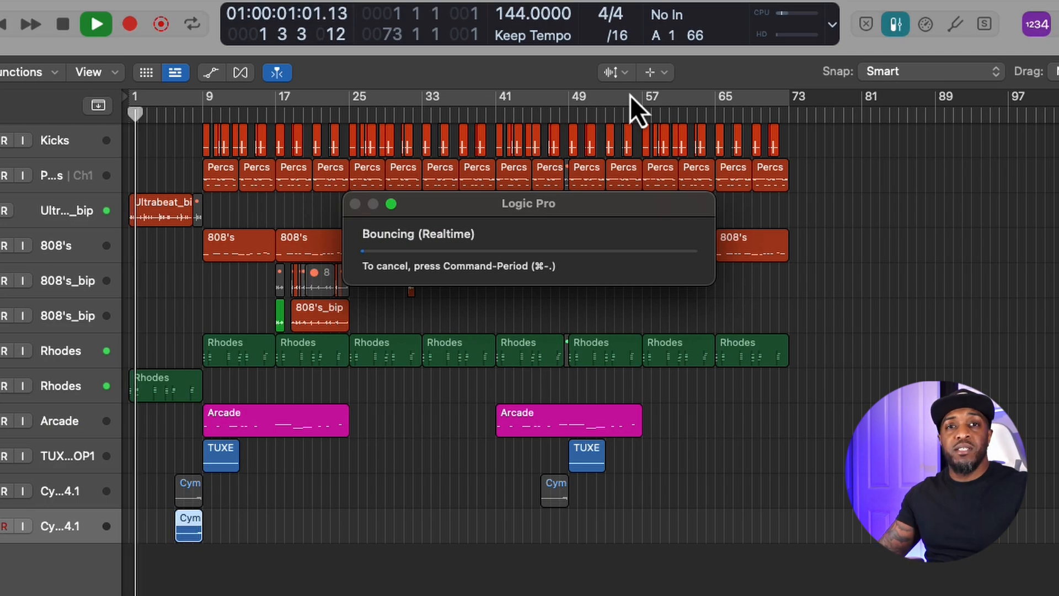